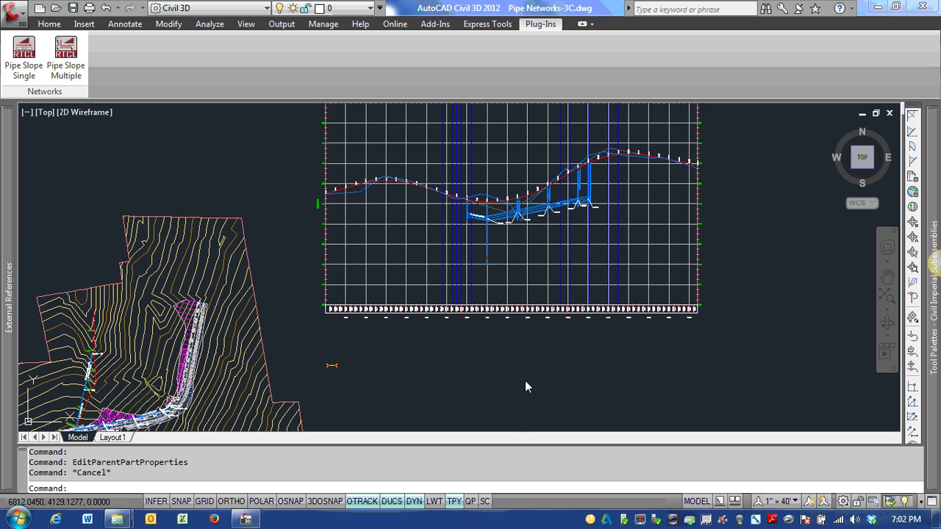
Zoom in on the profile view of the storm pipe network
{"action": "scroll", "coordinate": [498, 220], "scroll_direction": "up", "scroll_amount": 2}
{"action": "left_click", "coordinate": [497, 219]}
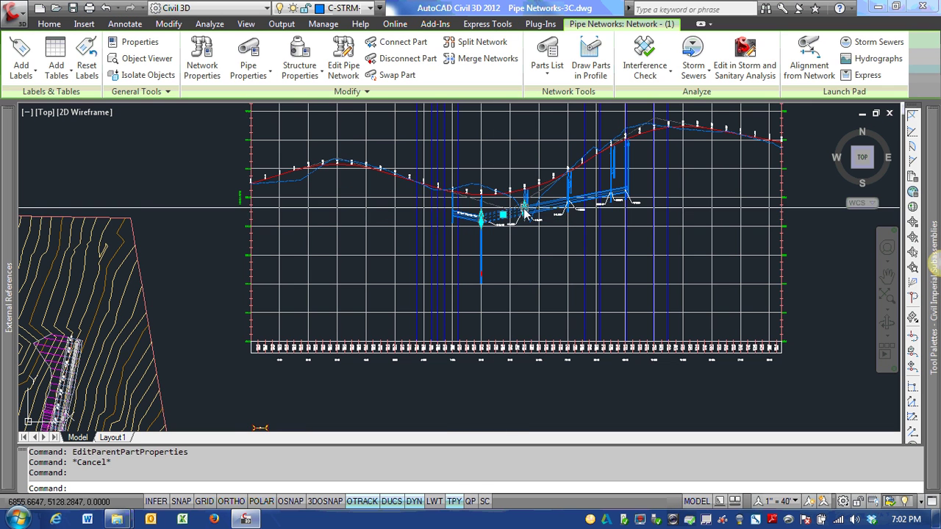
{"action": "right_click", "coordinate": [518, 209]}
{"action": "left_click", "coordinate": [587, 372]}
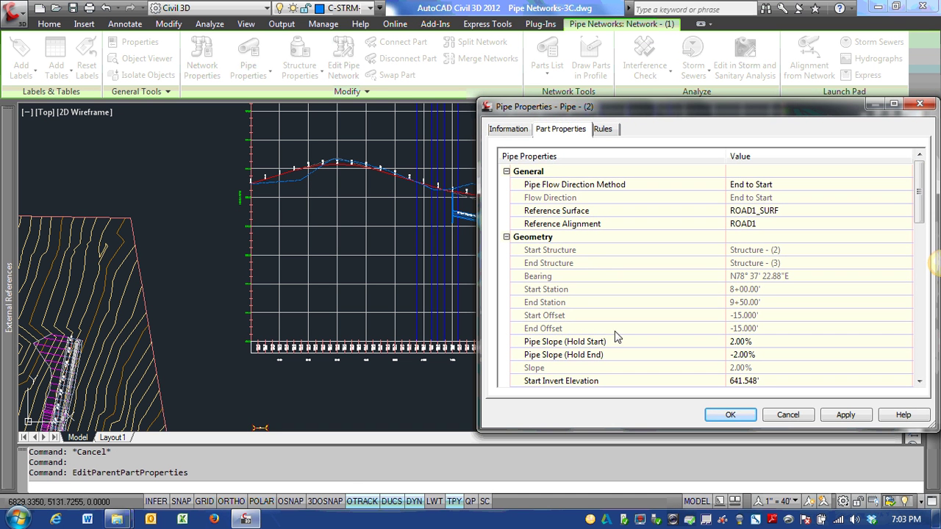
{"action": "left_click", "coordinate": [559, 356]}
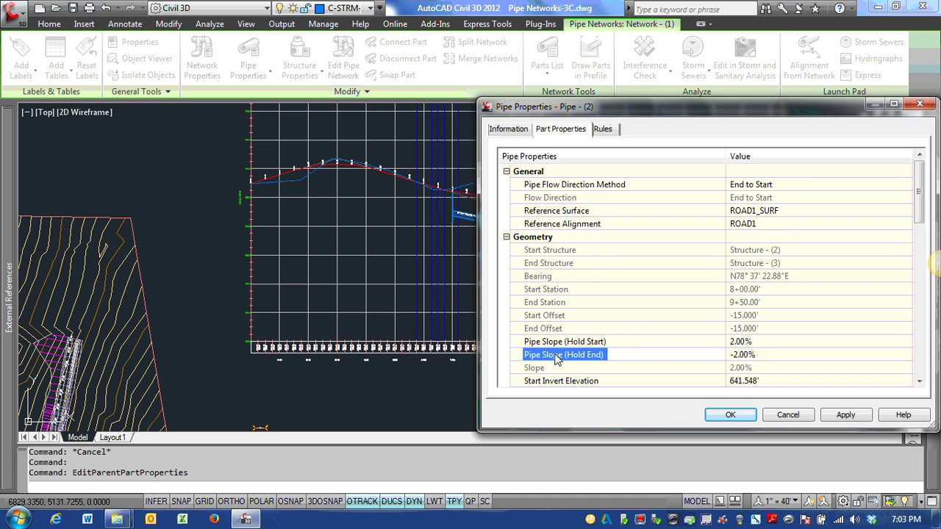
{"action": "scroll", "coordinate": [637, 320], "scroll_direction": "down", "scroll_amount": 2}
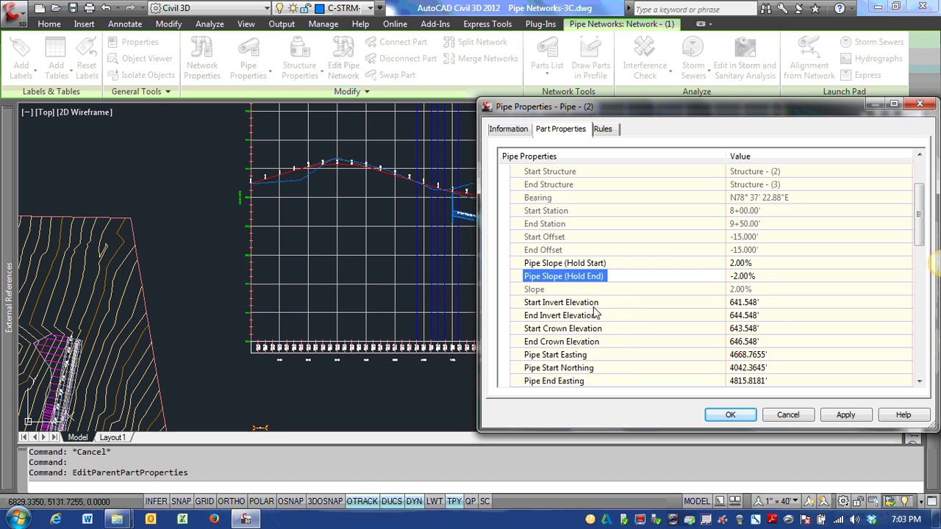
{"action": "left_click", "coordinate": [543, 303]}
{"action": "left_click", "coordinate": [552, 316]}
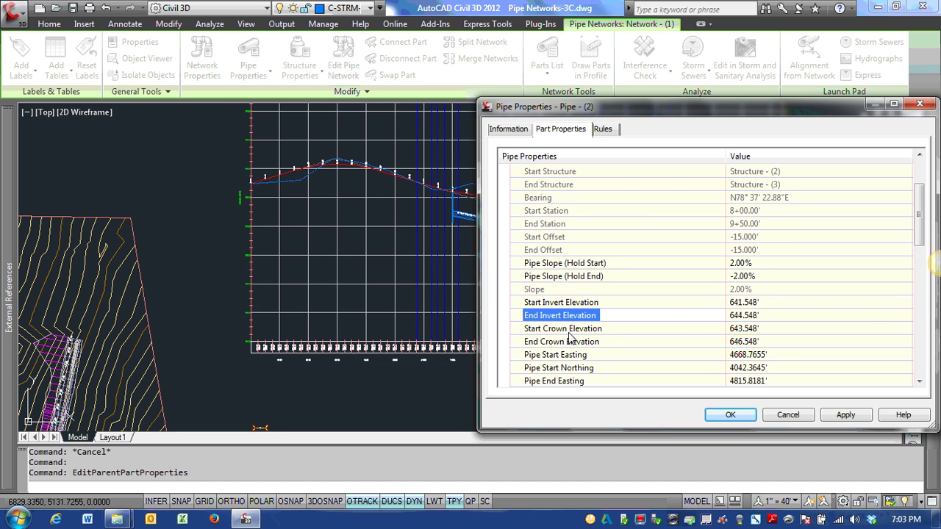
{"action": "left_click", "coordinate": [562, 342]}
{"action": "scroll", "coordinate": [580, 351], "scroll_direction": "down", "scroll_amount": 2}
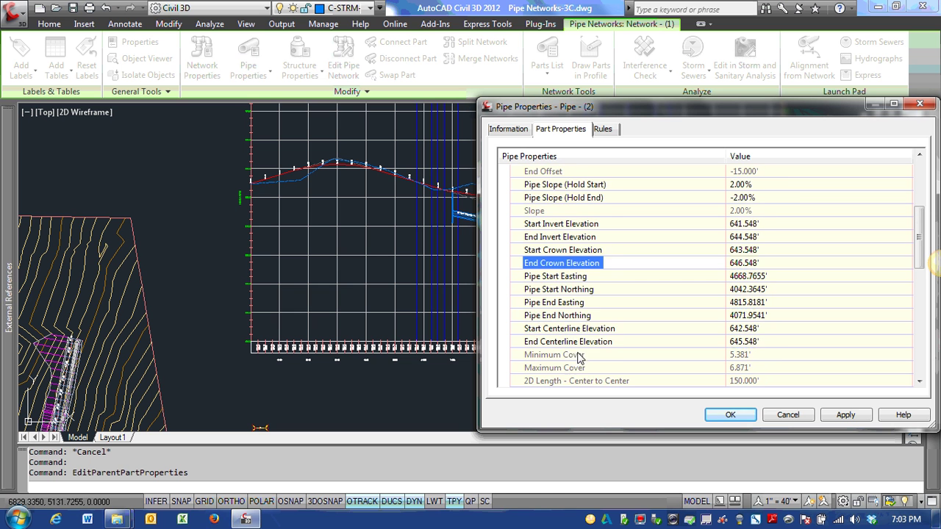
{"action": "scroll", "coordinate": [641, 323], "scroll_direction": "up", "scroll_amount": 1}
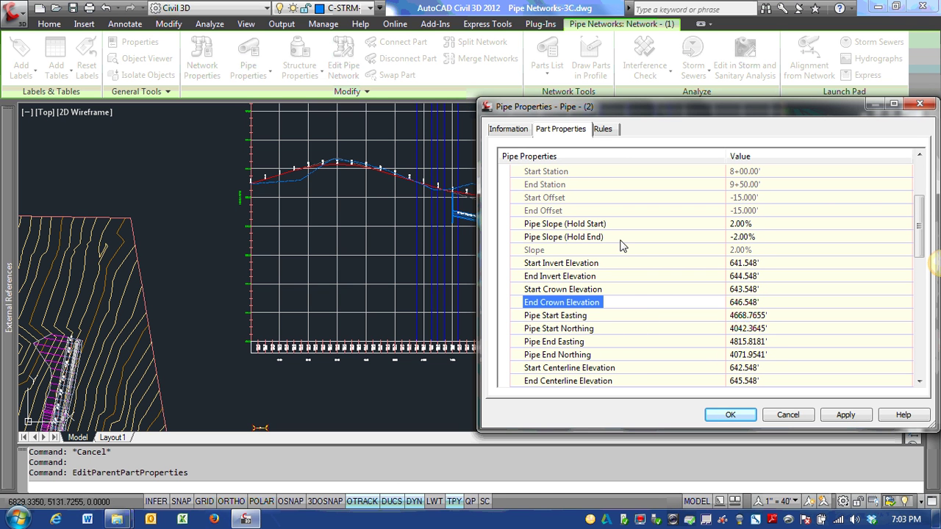
{"action": "left_click", "coordinate": [562, 226]}
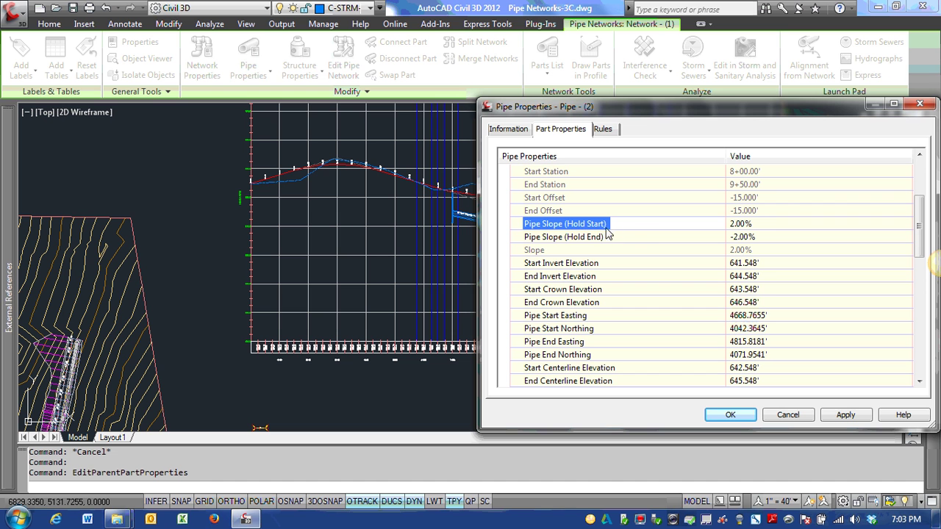
{"action": "left_click", "coordinate": [618, 238]}
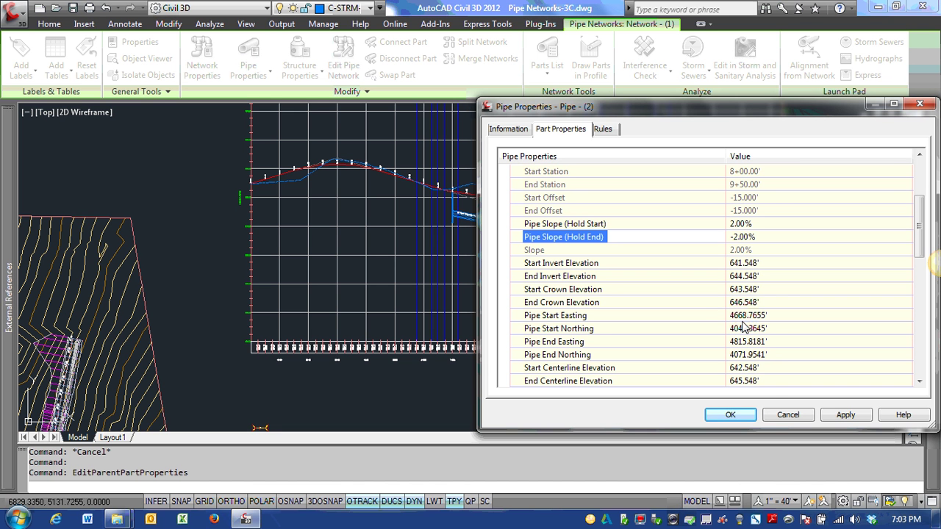
Cancel Pipe Properties, clear the pipe selection, and pan the profile lines back into view
{"action": "left_click", "coordinate": [788, 415]}
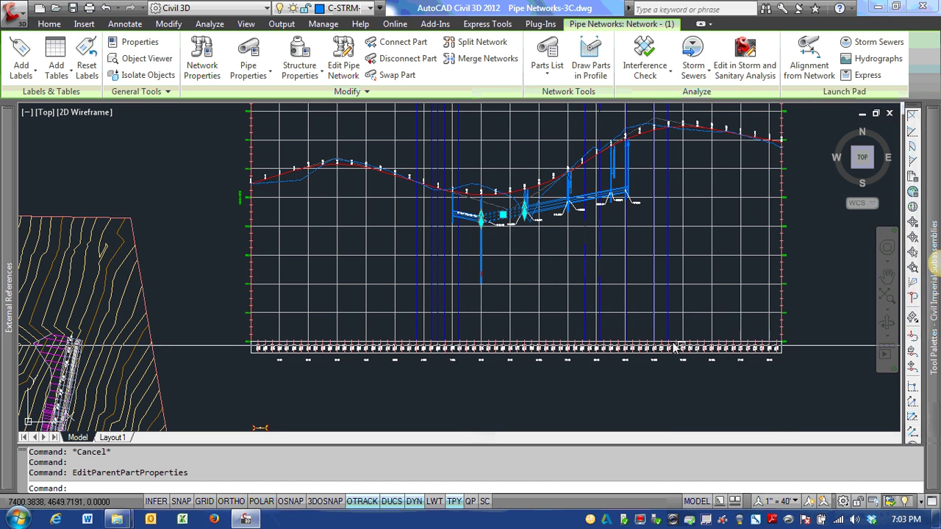
{"action": "key", "text": "Escape"}
{"action": "middle_click_drag", "start_coordinate": [366, 321], "coordinate": [533, 223]}
{"action": "middle_click_drag", "start_coordinate": [664, 248], "coordinate": [596, 267]}
{"action": "mouse_move", "coordinate": [596, 266]}
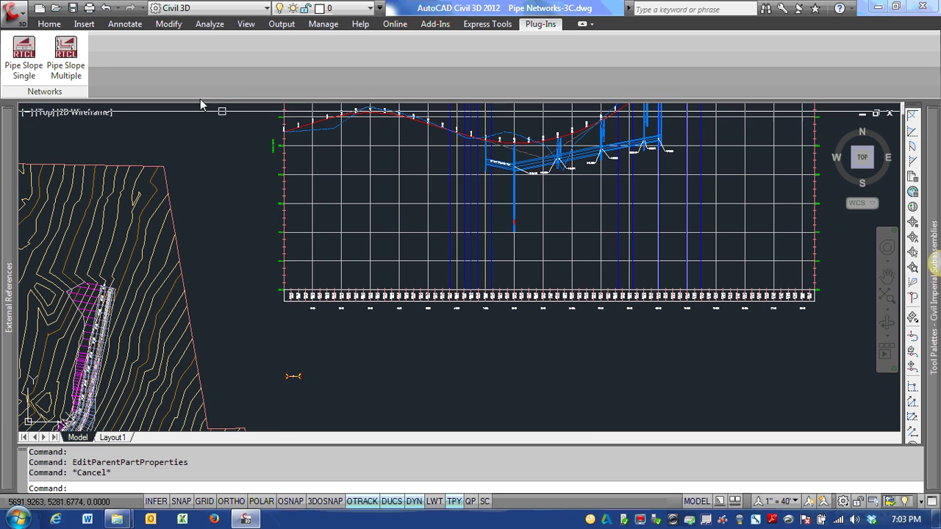
Run Pipe Slope Multiple and verify in its settings that Slope by stays on Invert
{"action": "left_click", "coordinate": [65, 59]}
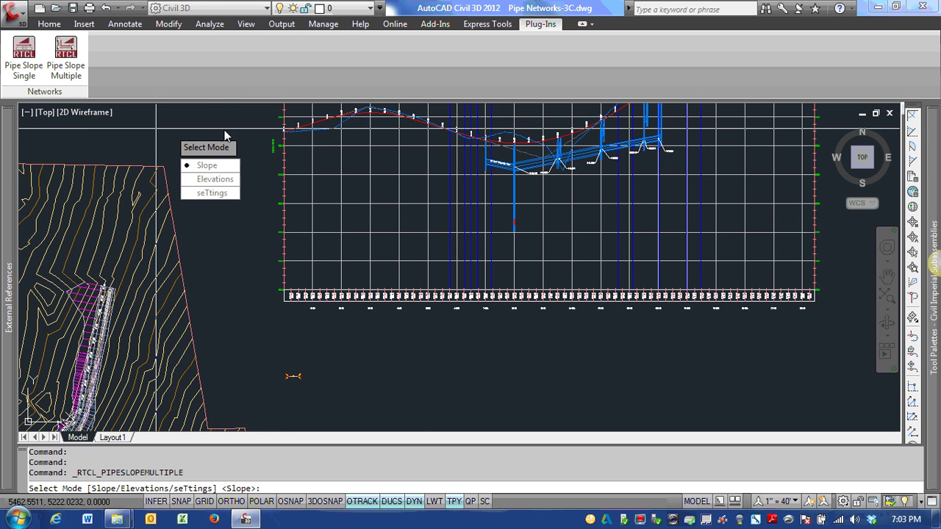
{"action": "left_click", "coordinate": [213, 194]}
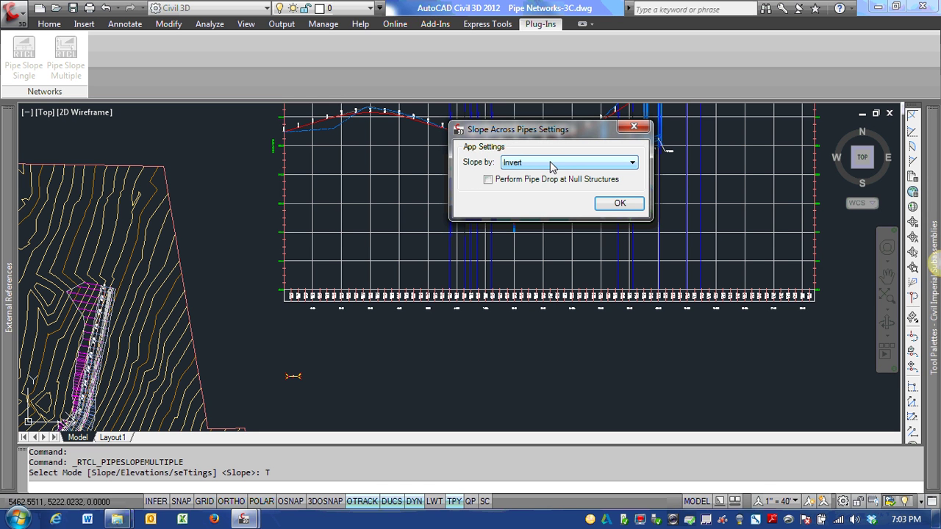
{"action": "left_click", "coordinate": [586, 165]}
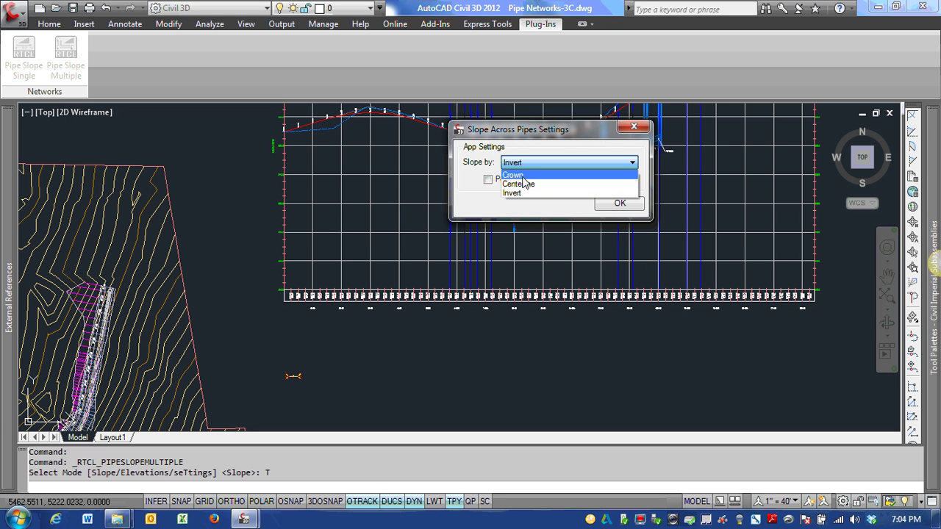
{"action": "left_click", "coordinate": [567, 162]}
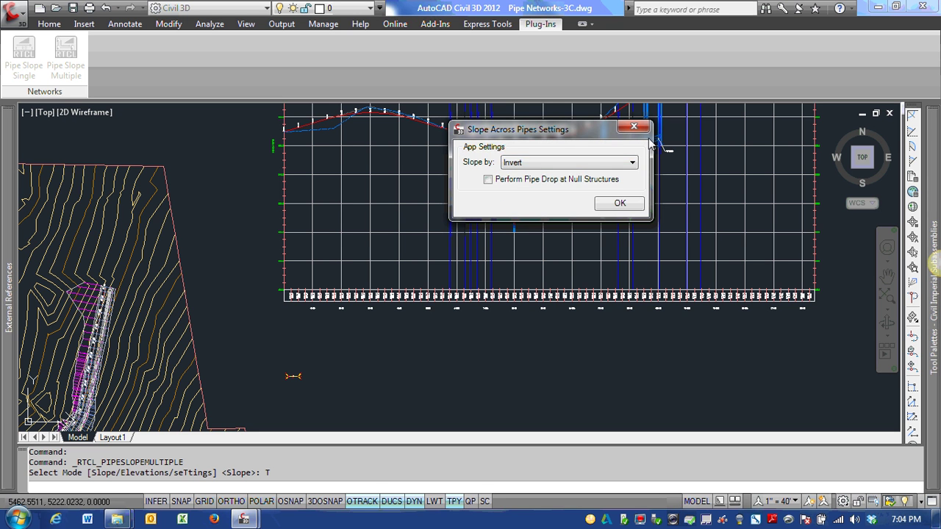
{"action": "left_click", "coordinate": [642, 133]}
{"action": "left_click", "coordinate": [685, 193]}
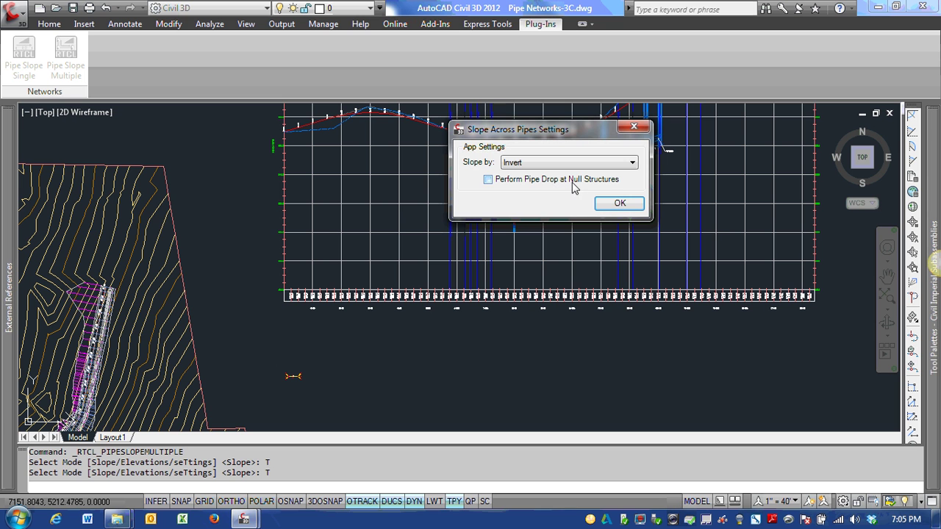
{"action": "left_click", "coordinate": [635, 128]}
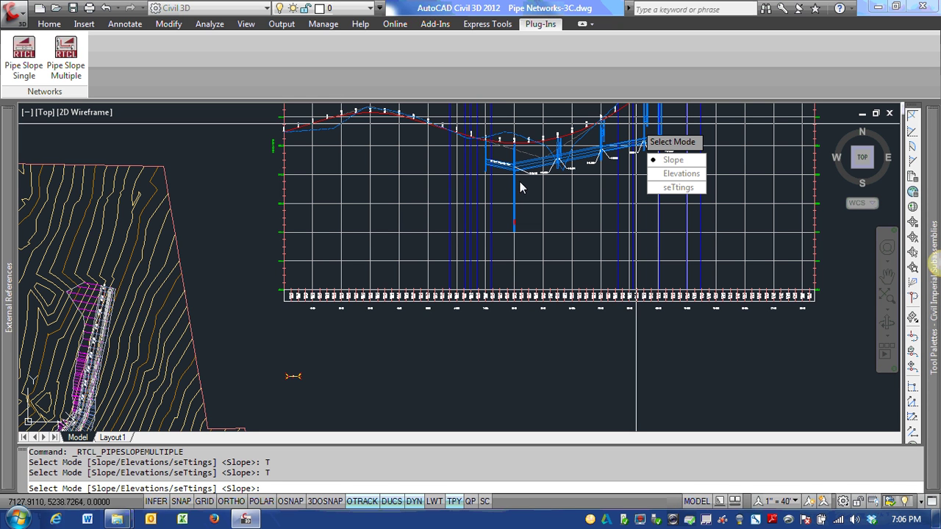
Choose the Slope mode and pick Structure (2) as the start of the pipe run
{"action": "left_click", "coordinate": [675, 162]}
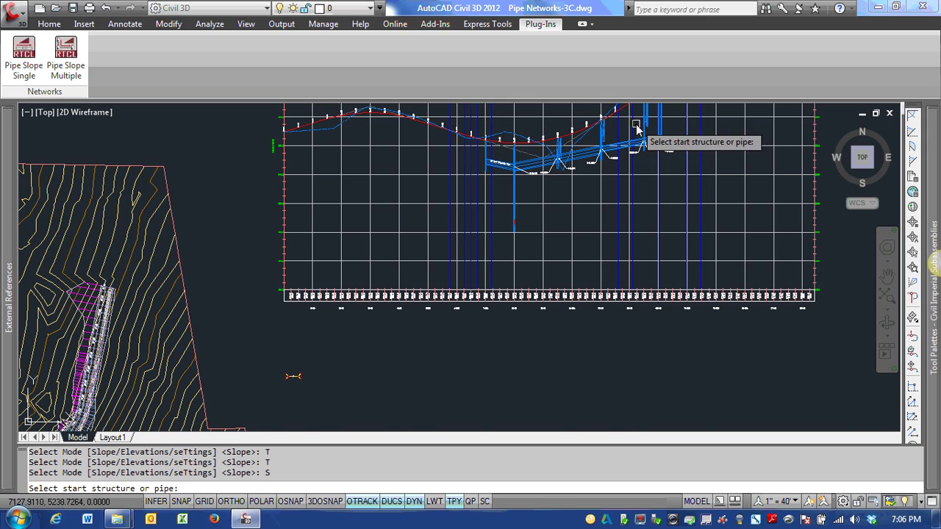
{"action": "scroll", "coordinate": [399, 157], "scroll_direction": "down", "scroll_amount": 2}
{"action": "scroll", "coordinate": [308, 235], "scroll_direction": "up", "scroll_amount": 6}
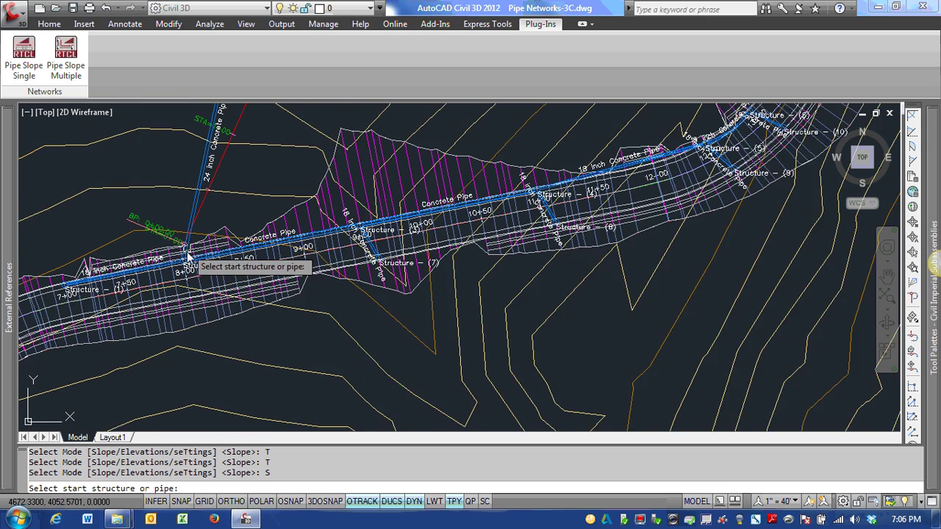
{"action": "scroll", "coordinate": [187, 256], "scroll_direction": "up", "scroll_amount": 5}
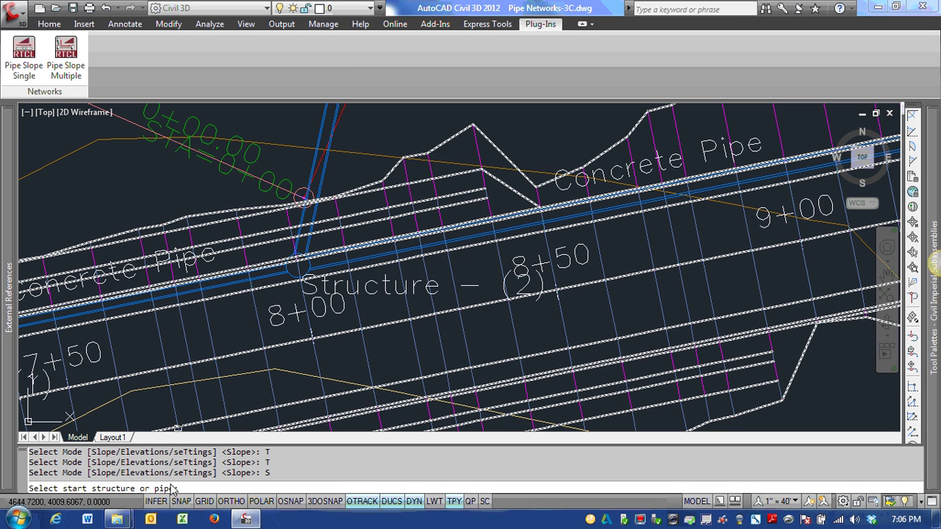
{"action": "left_click", "coordinate": [295, 282]}
{"action": "scroll", "coordinate": [230, 265], "scroll_direction": "down", "scroll_amount": 5}
{"action": "scroll", "coordinate": [211, 257], "scroll_direction": "up", "scroll_amount": 1}
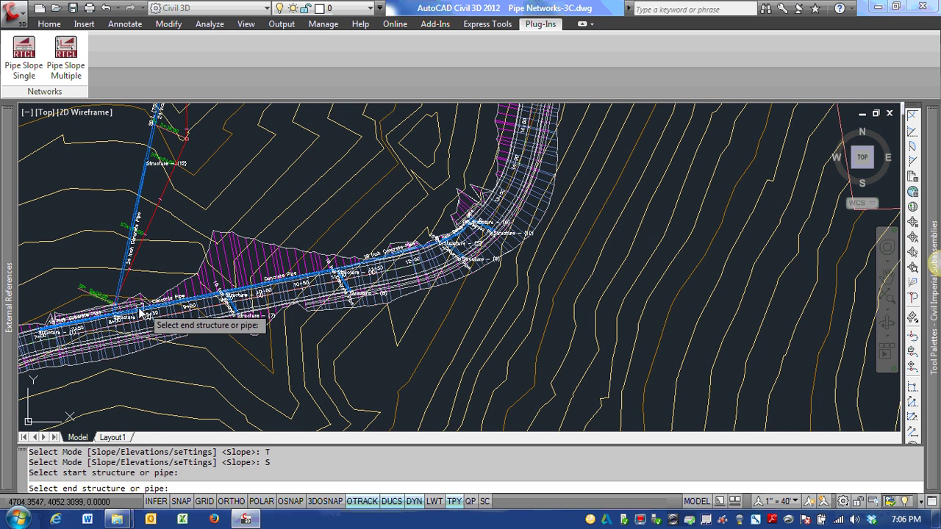
{"action": "scroll", "coordinate": [478, 224], "scroll_direction": "up", "scroll_amount": 8}
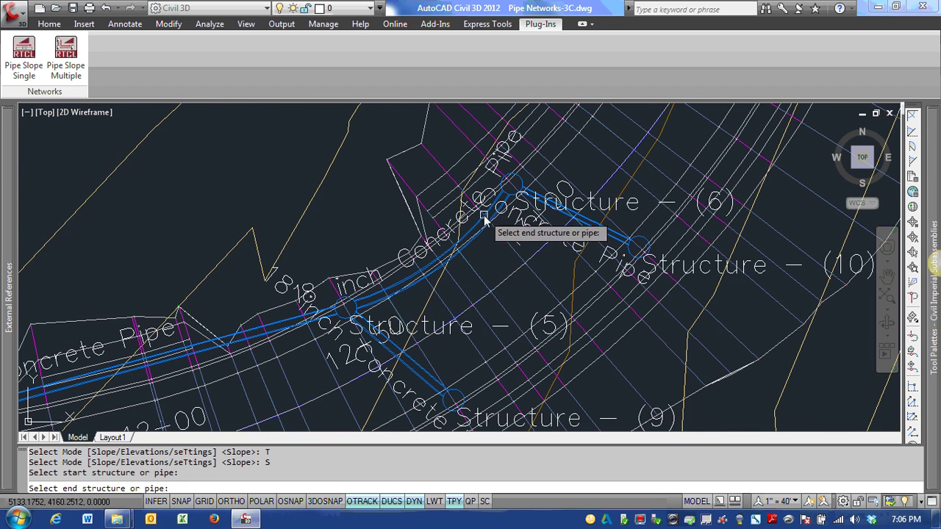
Pick the structure at the far end of the run as the end structure
{"action": "left_click", "coordinate": [638, 245]}
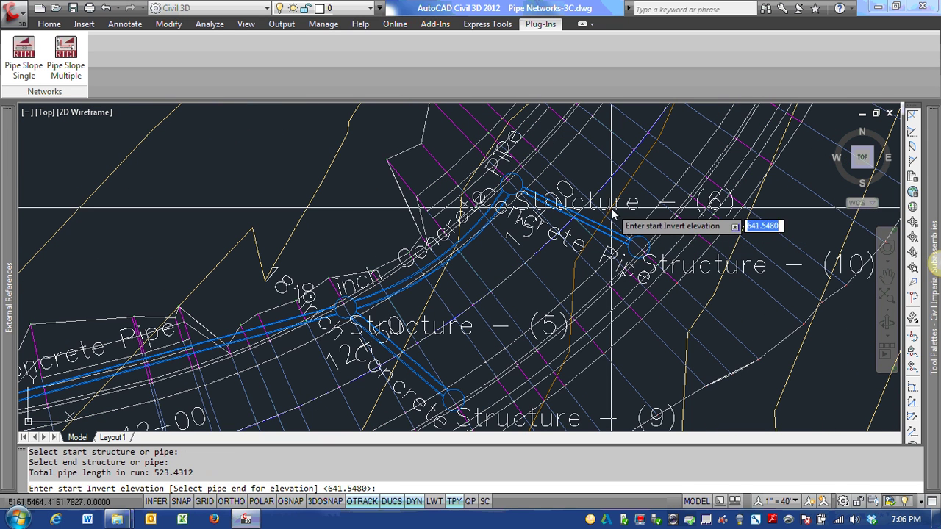
{"action": "scroll", "coordinate": [419, 367], "scroll_direction": "down", "scroll_amount": 6}
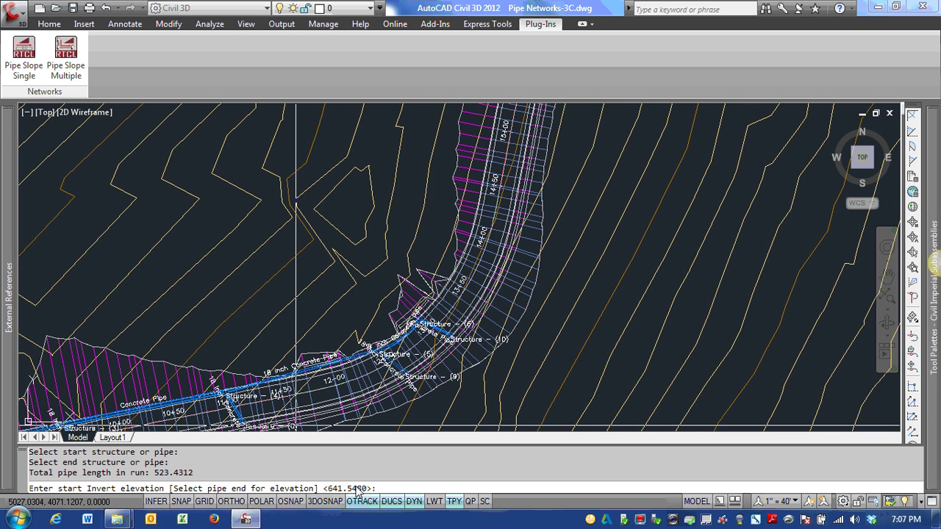
{"action": "scroll", "coordinate": [321, 478], "scroll_direction": "down", "scroll_amount": 6}
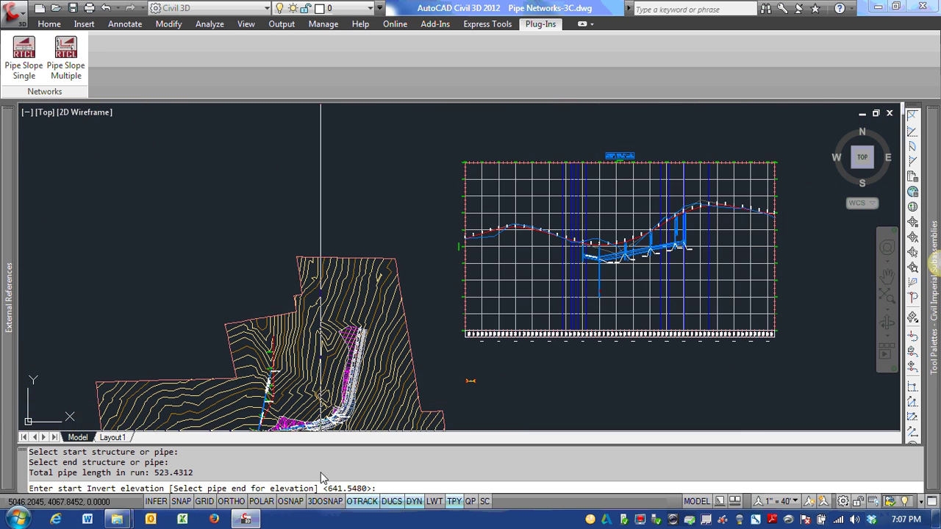
{"action": "scroll", "coordinate": [522, 353], "scroll_direction": "up", "scroll_amount": 10}
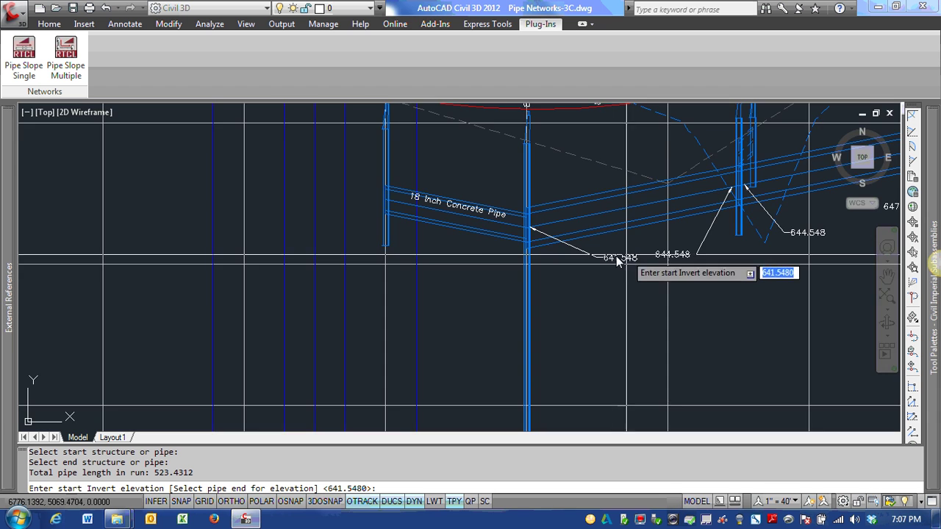
{"action": "scroll", "coordinate": [518, 281], "scroll_direction": "down", "scroll_amount": 5}
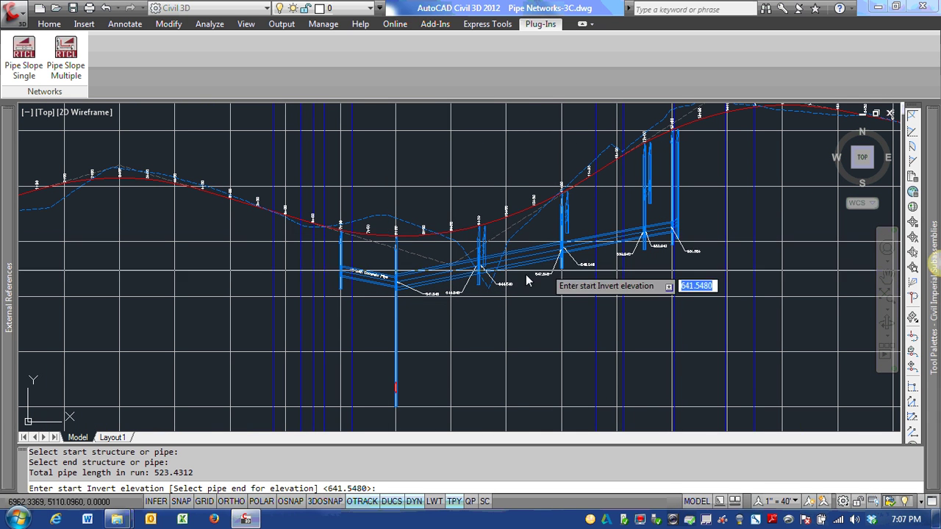
{"action": "scroll", "coordinate": [411, 300], "scroll_direction": "up", "scroll_amount": 4}
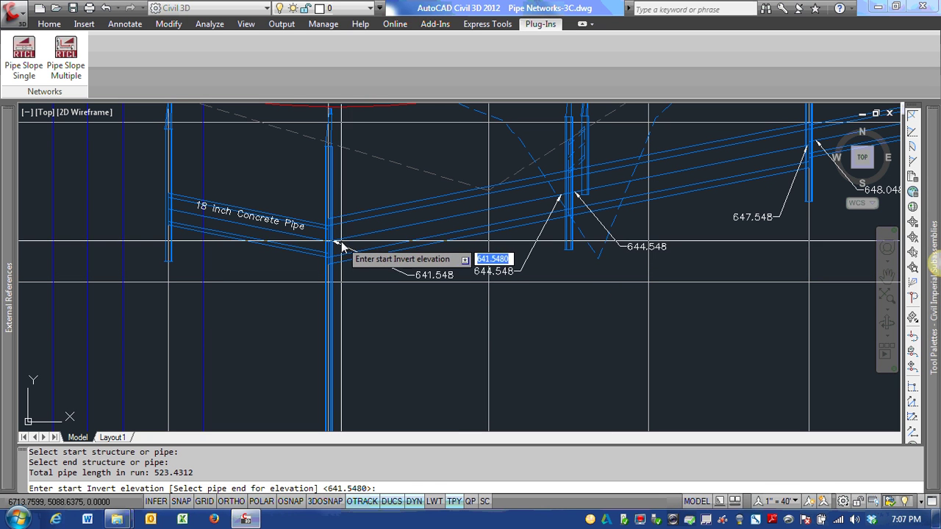
{"action": "scroll", "coordinate": [342, 246], "scroll_direction": "down", "scroll_amount": 6}
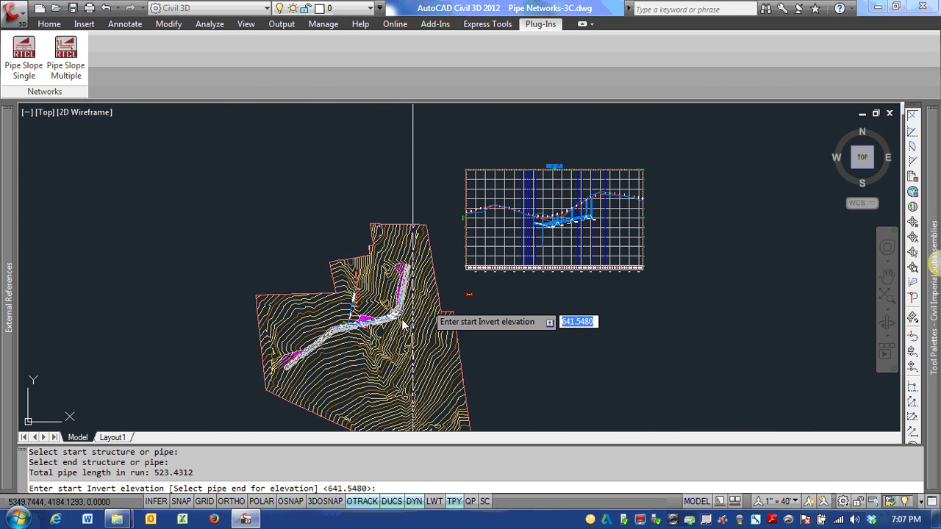
{"action": "scroll", "coordinate": [359, 338], "scroll_direction": "up", "scroll_amount": 7}
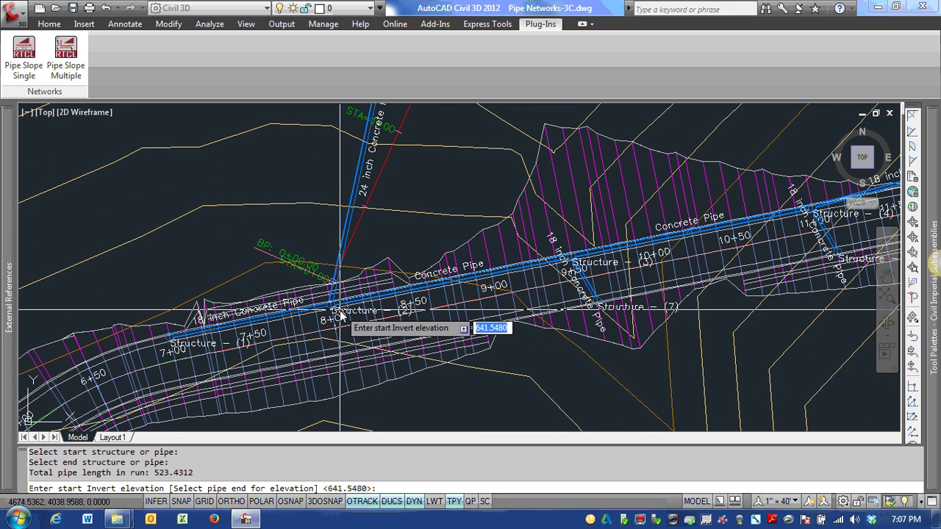
Regrade with start invert 640, slope .015 and zero drop across structures
{"action": "type", "text": "640"}
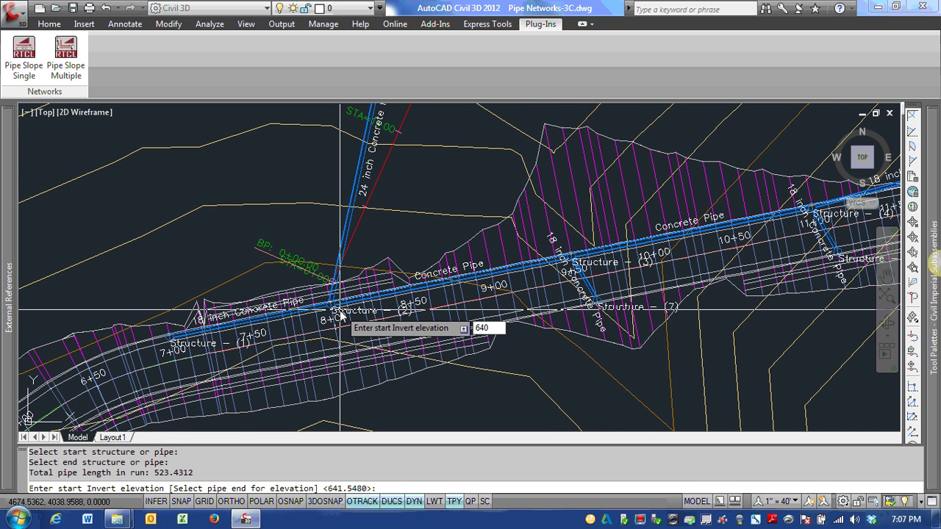
{"action": "key", "text": "Return"}
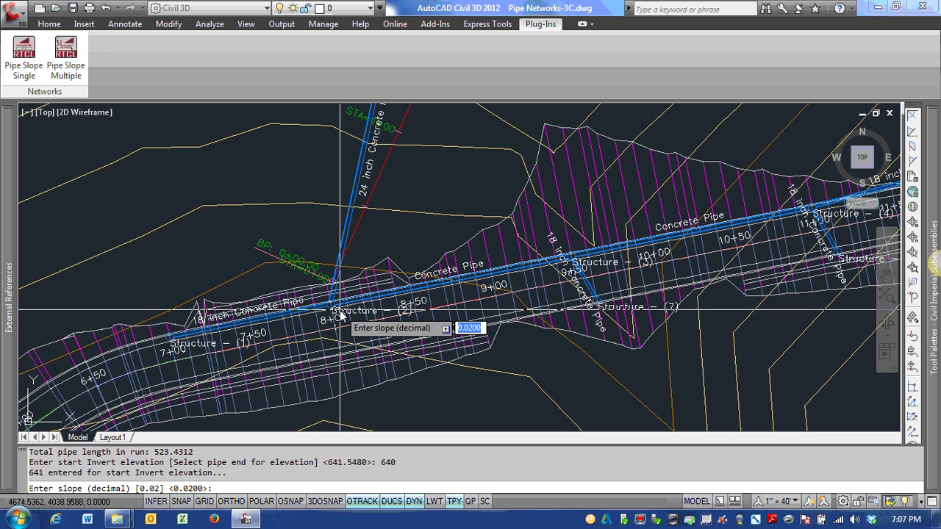
{"action": "type", "text": "."}
{"action": "type", "text": "015"}
{"action": "key", "text": "Return"}
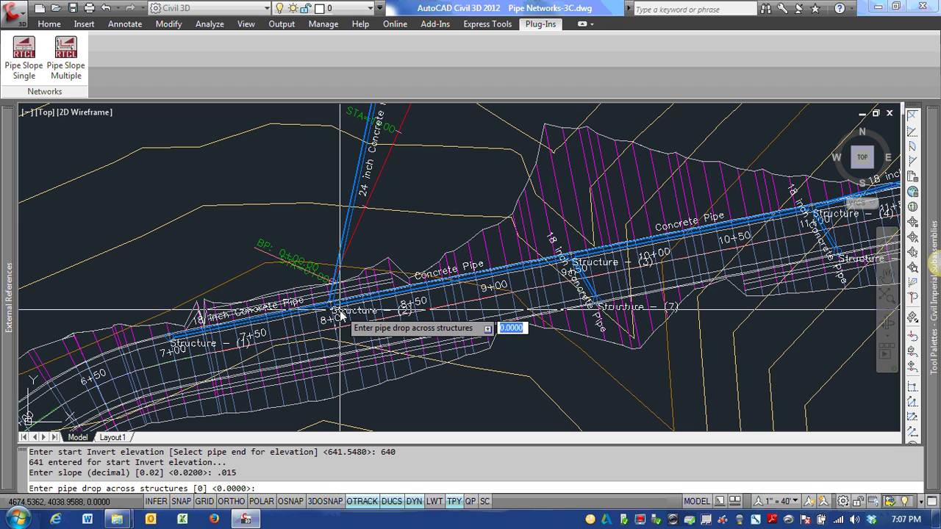
{"action": "key", "text": "Return"}
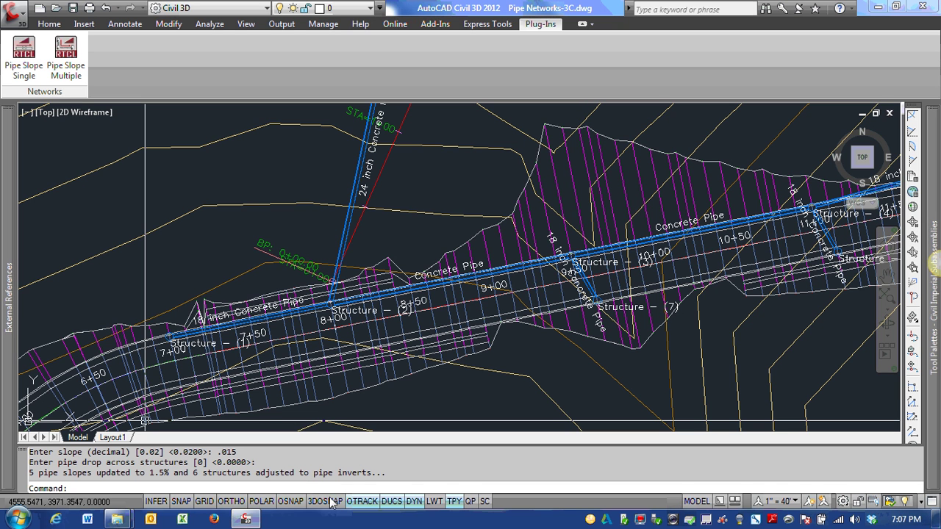
Zoom over the invert labels (640.000 to 647.377), then select the first pipe and open its context menu
{"action": "scroll", "coordinate": [371, 403], "scroll_direction": "down", "scroll_amount": 5}
{"action": "scroll", "coordinate": [441, 382], "scroll_direction": "down", "scroll_amount": 3}
{"action": "scroll", "coordinate": [485, 345], "scroll_direction": "up", "scroll_amount": 10}
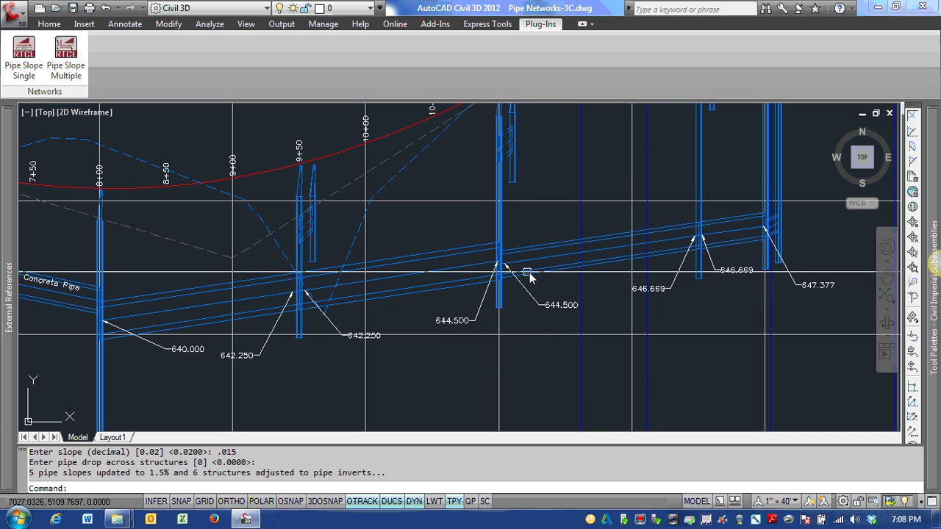
{"action": "scroll", "coordinate": [552, 275], "scroll_direction": "up", "scroll_amount": 4}
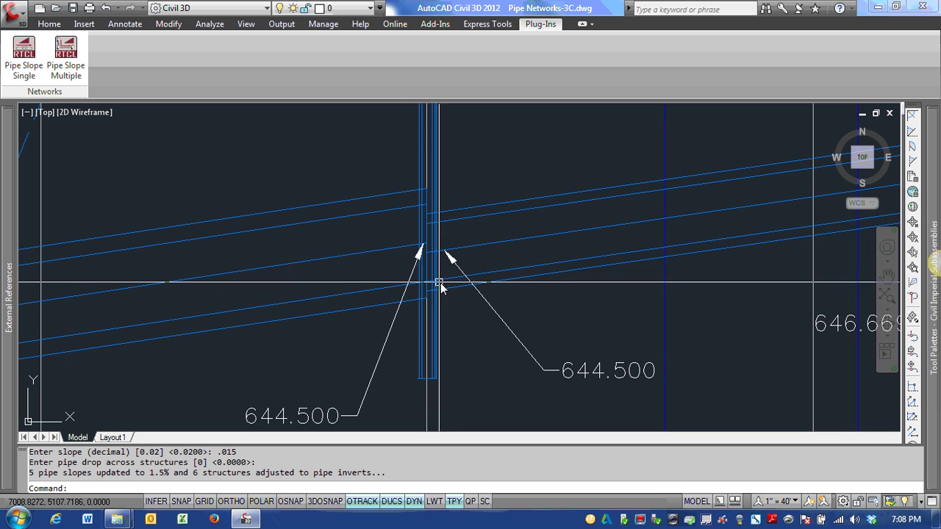
{"action": "scroll", "coordinate": [417, 289], "scroll_direction": "down", "scroll_amount": 2}
{"action": "scroll", "coordinate": [417, 289], "scroll_direction": "down", "scroll_amount": 2}
{"action": "scroll", "coordinate": [668, 244], "scroll_direction": "up", "scroll_amount": 5}
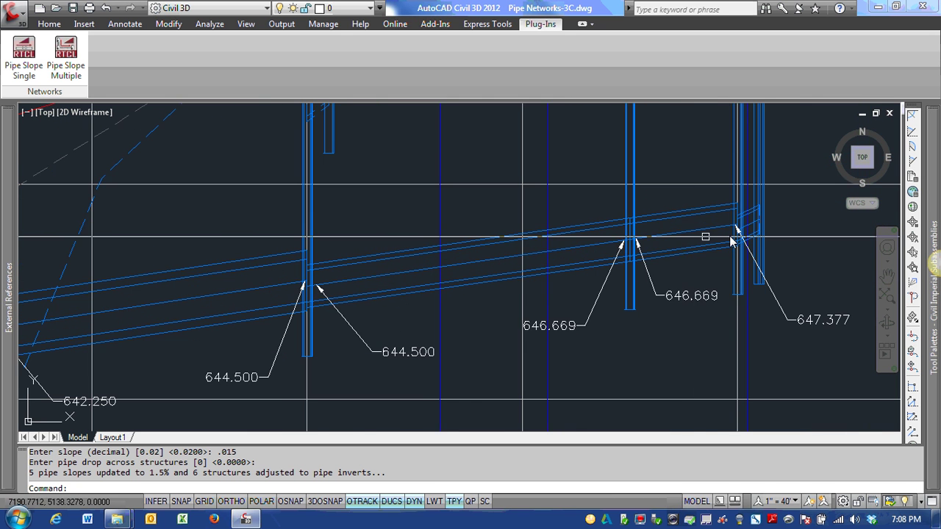
{"action": "scroll", "coordinate": [735, 213], "scroll_direction": "down", "scroll_amount": 4}
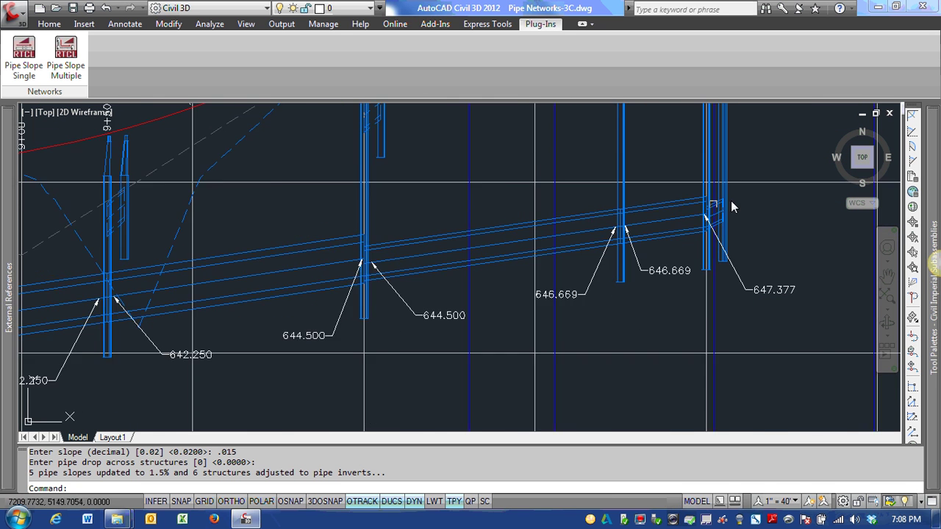
{"action": "scroll", "coordinate": [423, 261], "scroll_direction": "up", "scroll_amount": 3}
{"action": "left_click", "coordinate": [423, 261]}
{"action": "right_click", "coordinate": [412, 250]}
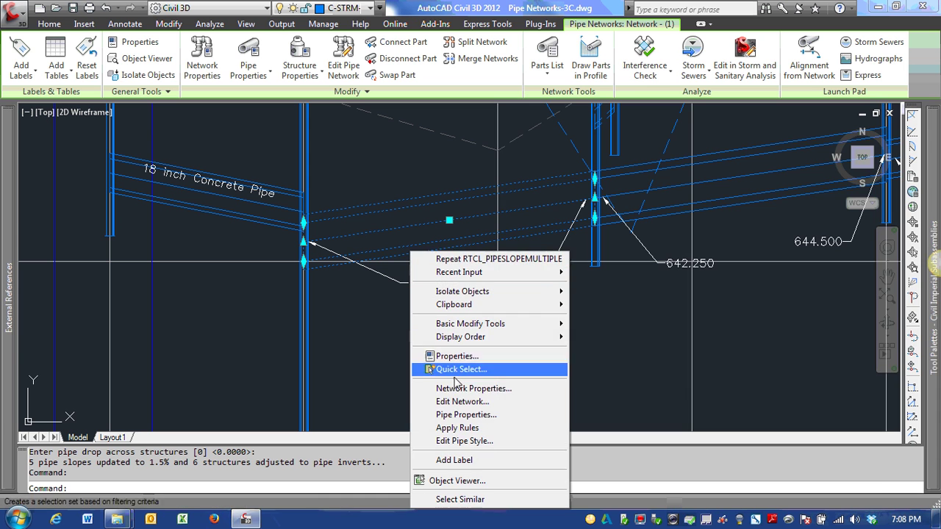
Check that Pipe - (2) shows a 1.50% slope and 640.000 start invert, then cancel
{"action": "left_click", "coordinate": [463, 414]}
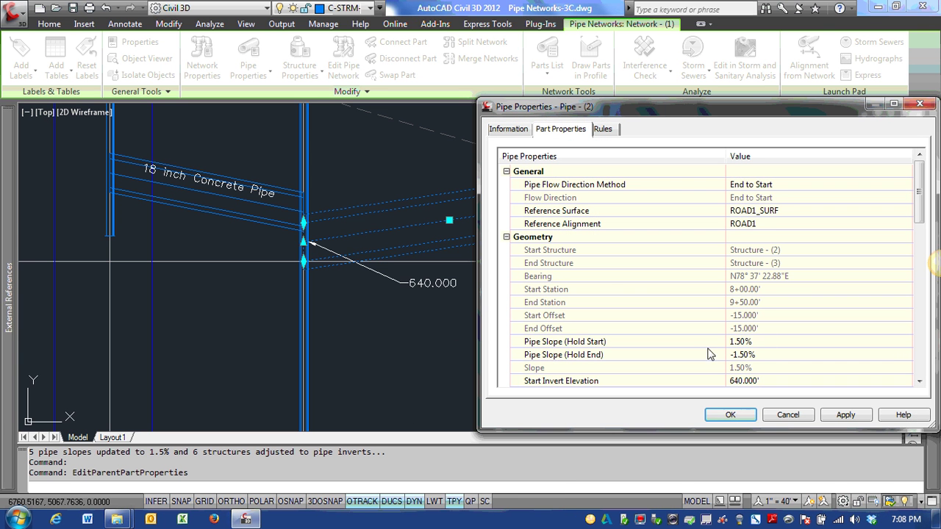
{"action": "left_click", "coordinate": [671, 355]}
{"action": "scroll", "coordinate": [669, 347], "scroll_direction": "down", "scroll_amount": 3}
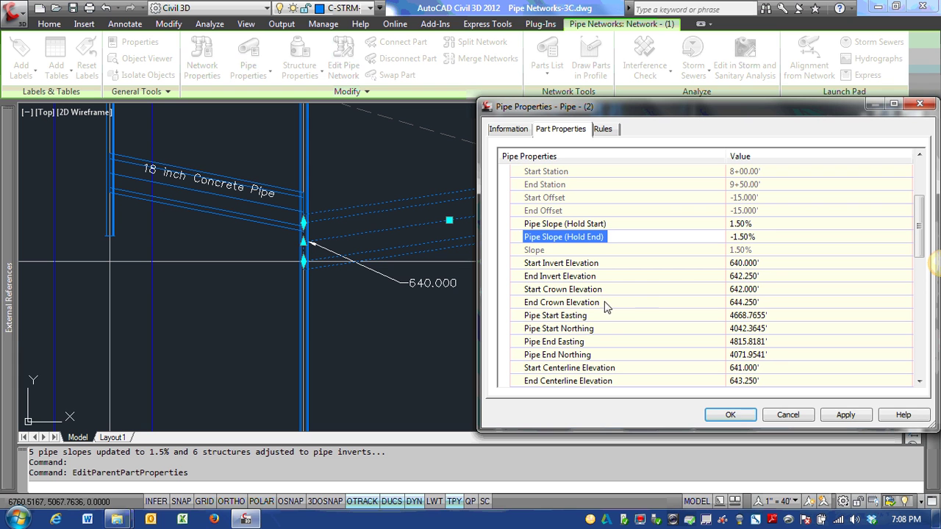
{"action": "left_click", "coordinate": [772, 417]}
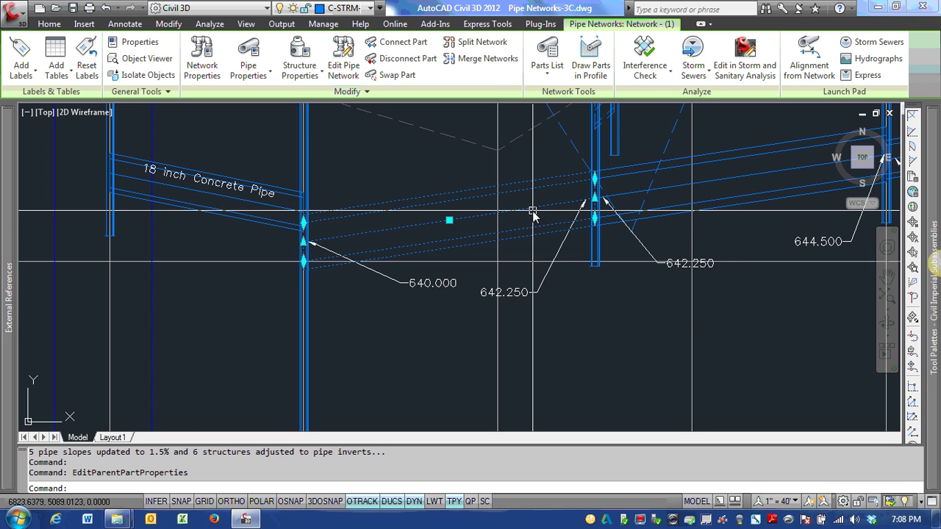
Clear the selection, restart Pipe Slope Multiple, and switch its Slope by setting to Crown
{"action": "key", "text": "Escape"}
{"action": "scroll", "coordinate": [387, 235], "scroll_direction": "down", "scroll_amount": 5}
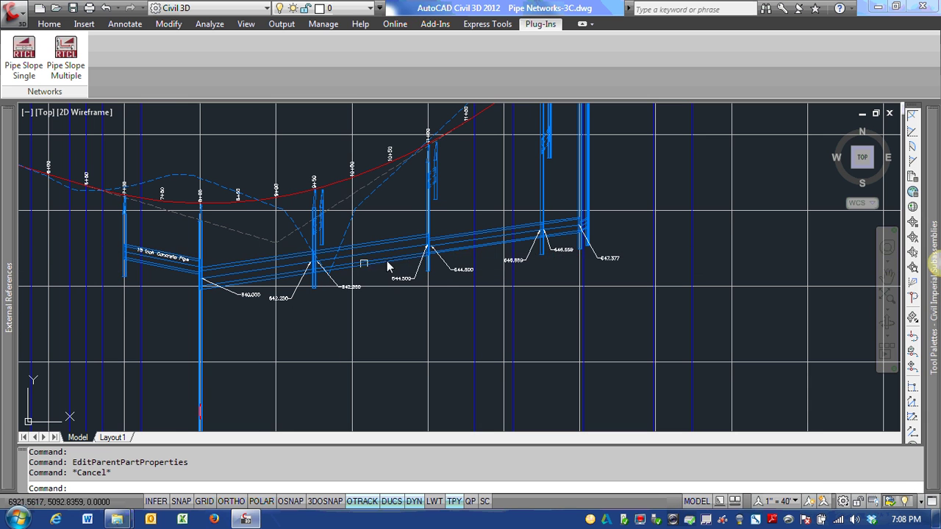
{"action": "left_click", "coordinate": [65, 59]}
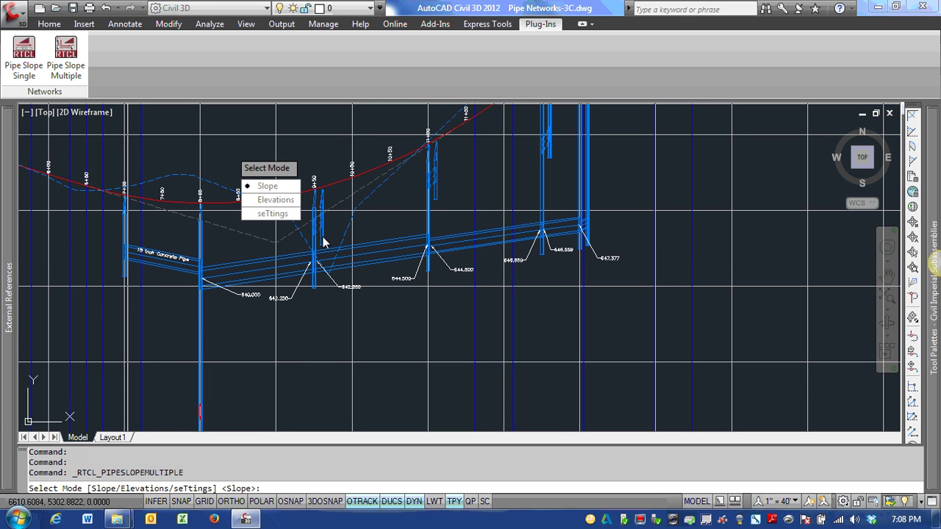
{"action": "left_click", "coordinate": [280, 219]}
{"action": "scroll", "coordinate": [284, 176], "scroll_direction": "up", "scroll_amount": 2}
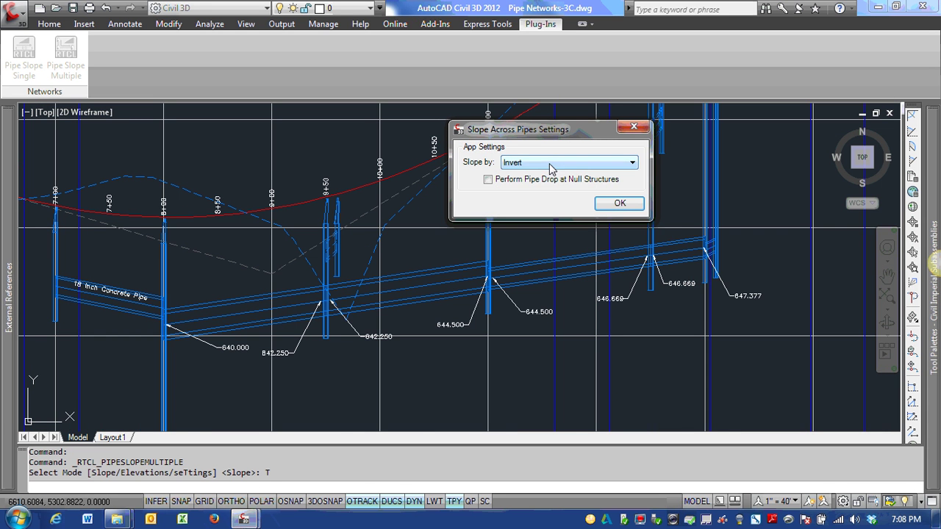
{"action": "left_click", "coordinate": [549, 164]}
{"action": "left_click", "coordinate": [517, 176]}
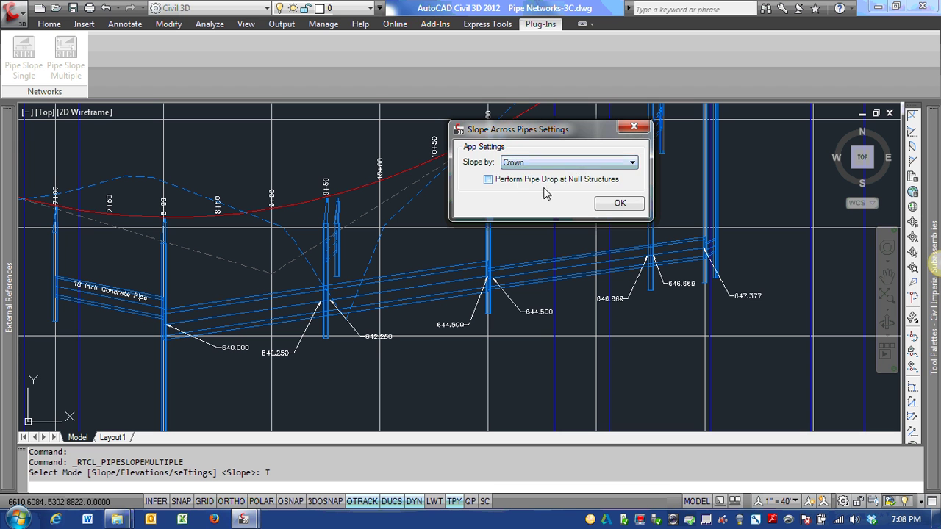
{"action": "left_click", "coordinate": [618, 204]}
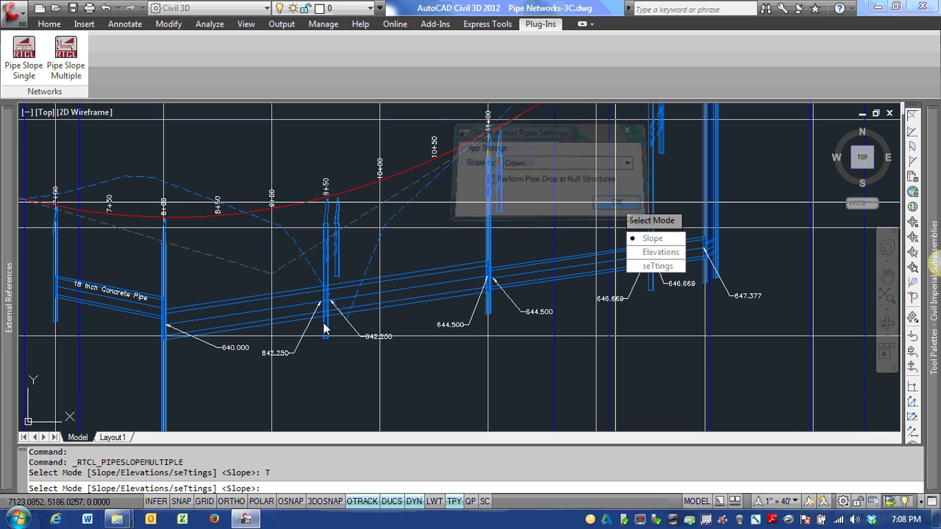
Choose Slope mode and pick the start structure at 640.000 and end structure at 647.377
{"action": "left_click", "coordinate": [634, 237]}
{"action": "scroll", "coordinate": [149, 350], "scroll_direction": "up", "scroll_amount": 2}
{"action": "scroll", "coordinate": [148, 350], "scroll_direction": "up", "scroll_amount": 5}
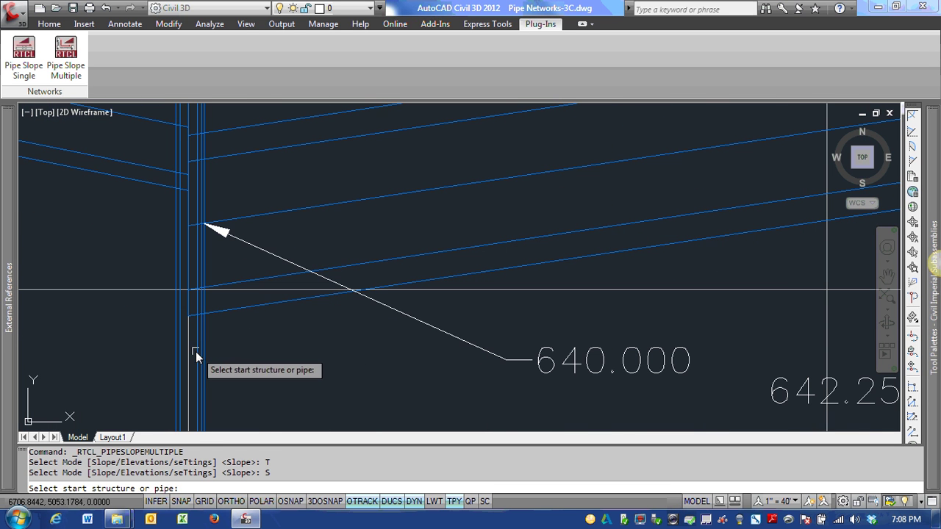
{"action": "left_click", "coordinate": [199, 348]}
{"action": "scroll", "coordinate": [158, 345], "scroll_direction": "down", "scroll_amount": 8}
{"action": "scroll", "coordinate": [463, 309], "scroll_direction": "up", "scroll_amount": 5}
{"action": "left_click", "coordinate": [475, 293]}
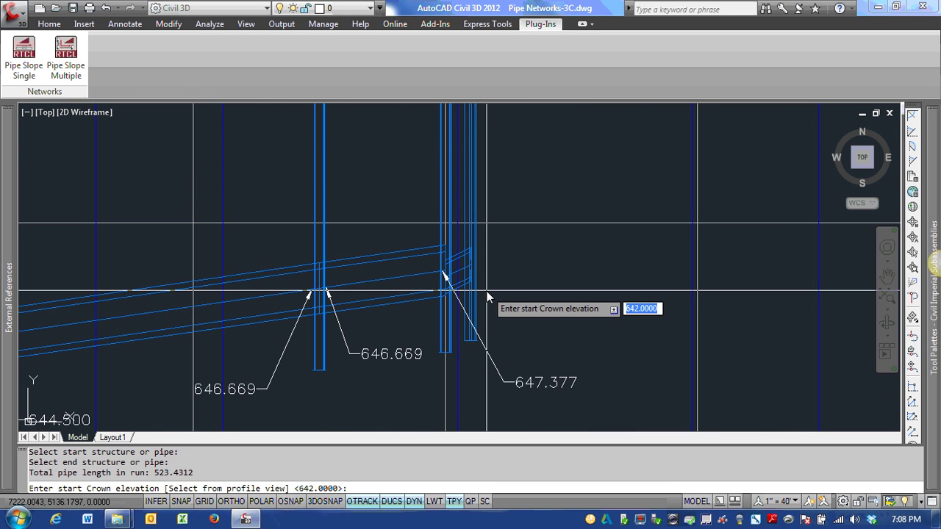
{"action": "scroll", "coordinate": [500, 293], "scroll_direction": "down", "scroll_amount": 5}
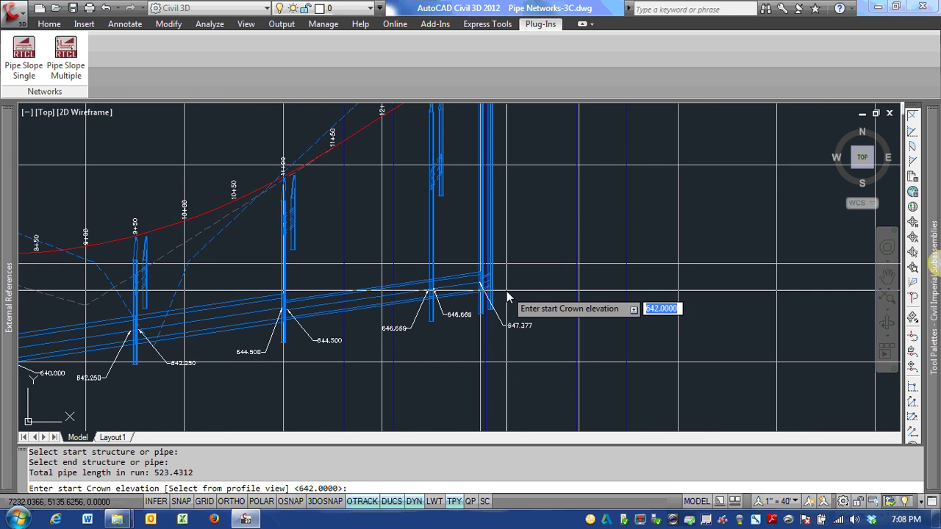
{"action": "scroll", "coordinate": [522, 301], "scroll_direction": "down", "scroll_amount": 2}
{"action": "scroll", "coordinate": [362, 327], "scroll_direction": "up", "scroll_amount": 1}
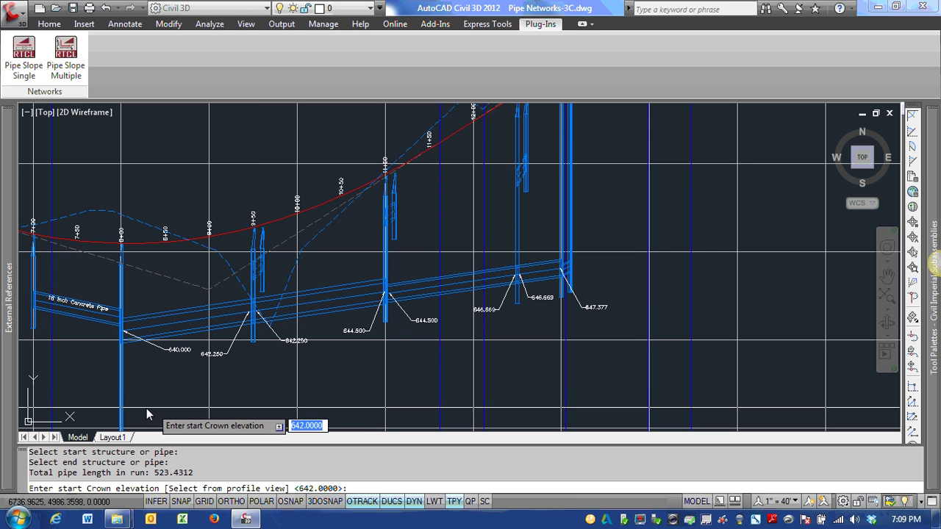
{"action": "scroll", "coordinate": [114, 345], "scroll_direction": "up", "scroll_amount": 2}
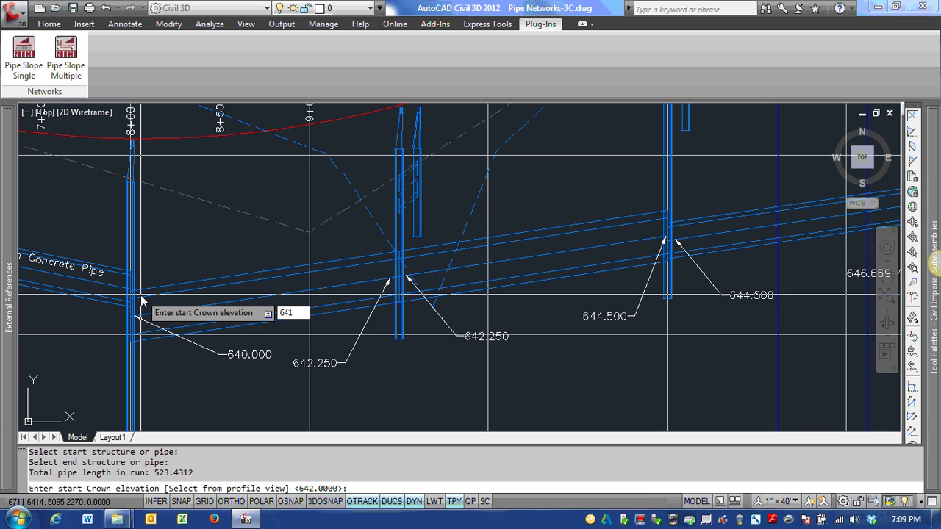
Regrade with start crown 641, slope .02 and a 0.1 drop across structures
{"action": "key", "text": "Return"}
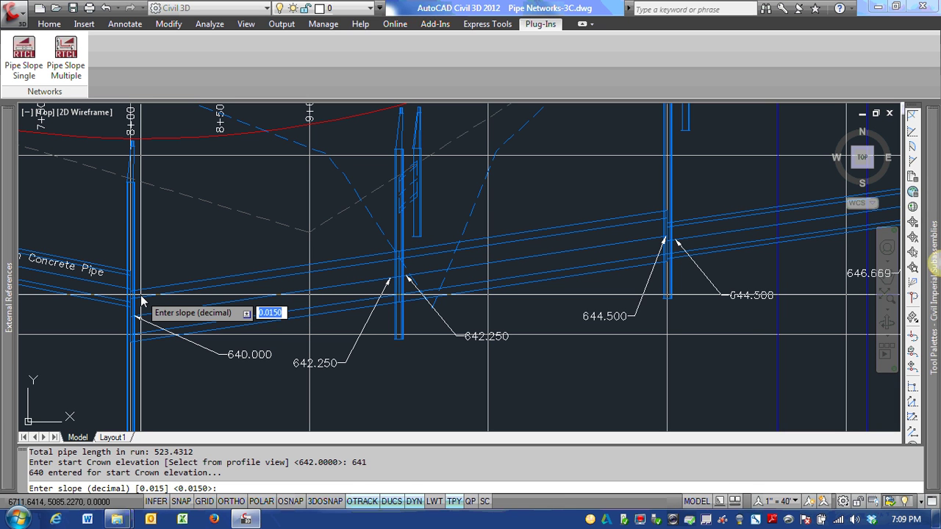
{"action": "type", "text": ".02"}
{"action": "key", "text": "Return"}
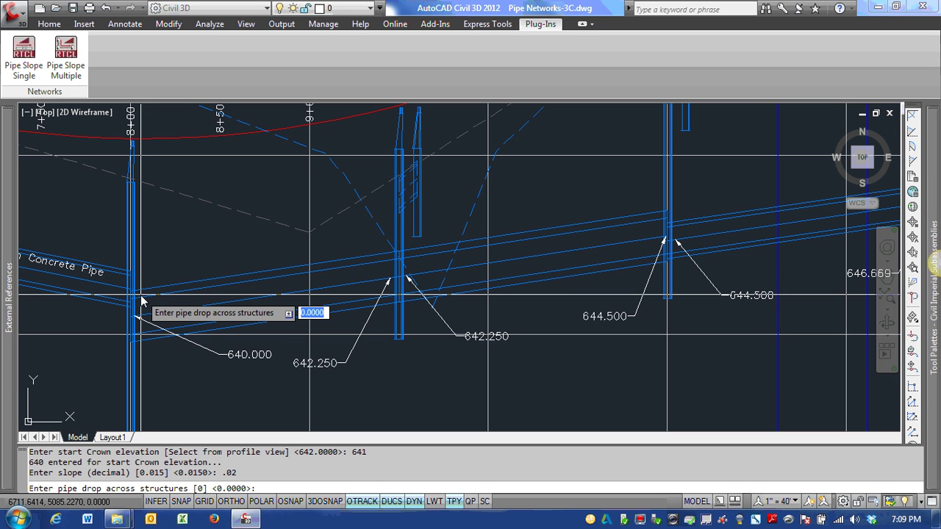
{"action": "key", "text": "Return"}
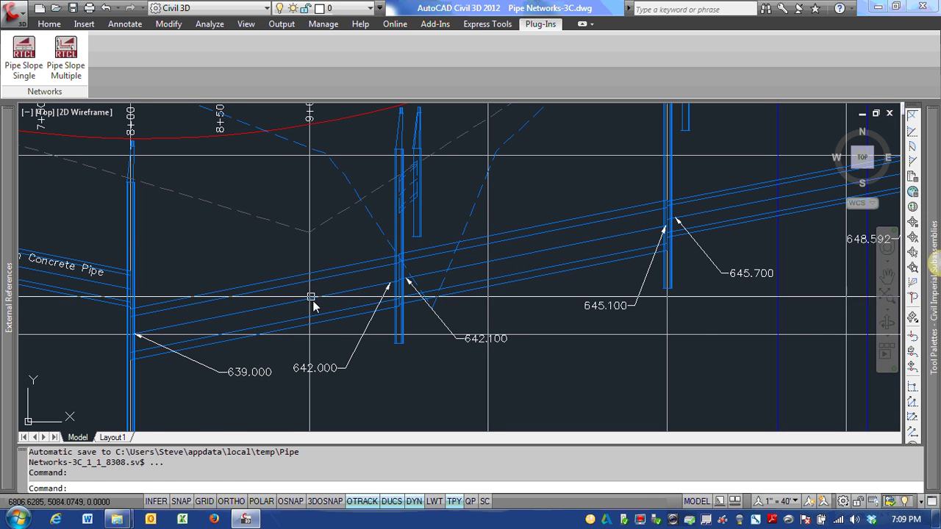
Pan to the first pipes near 642.000, select the first pipe, and open then close its network properties
{"action": "middle_click_drag", "start_coordinate": [287, 315], "coordinate": [121, 312]}
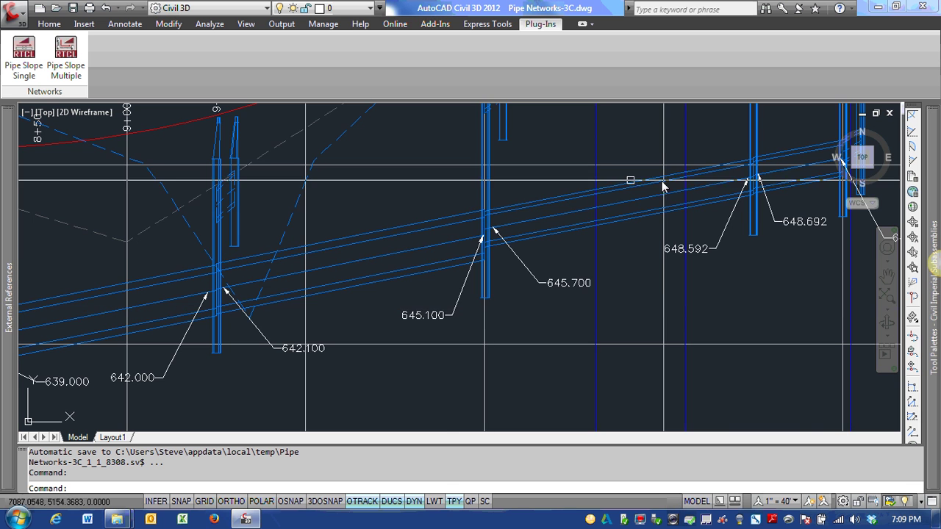
{"action": "middle_click_drag", "start_coordinate": [388, 245], "coordinate": [535, 201]}
{"action": "scroll", "coordinate": [272, 269], "scroll_direction": "up", "scroll_amount": 2}
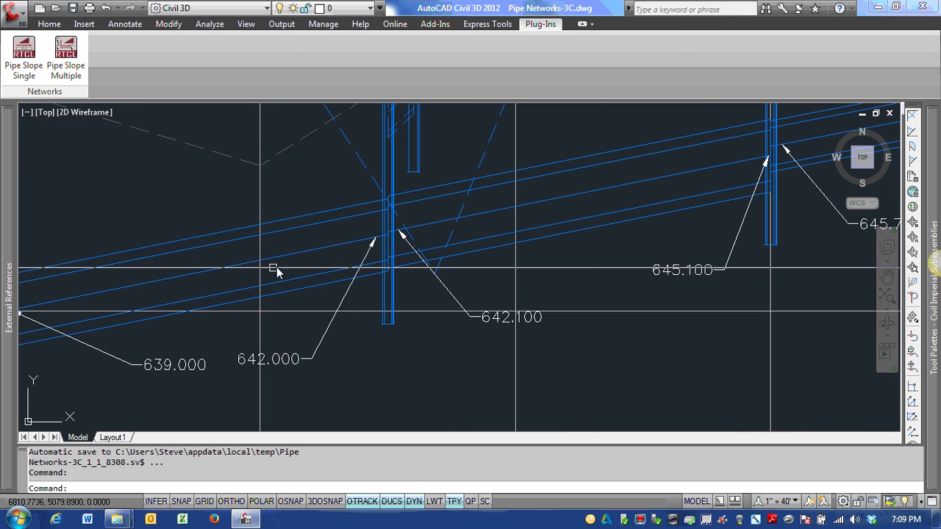
{"action": "left_click", "coordinate": [343, 251]}
{"action": "right_click", "coordinate": [339, 248]}
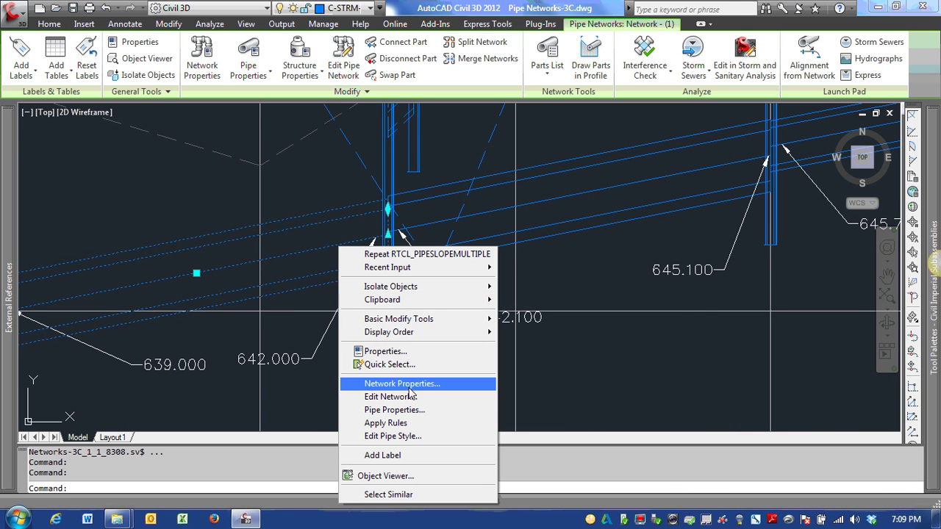
{"action": "left_click", "coordinate": [409, 384]}
{"action": "left_click", "coordinate": [549, 405]}
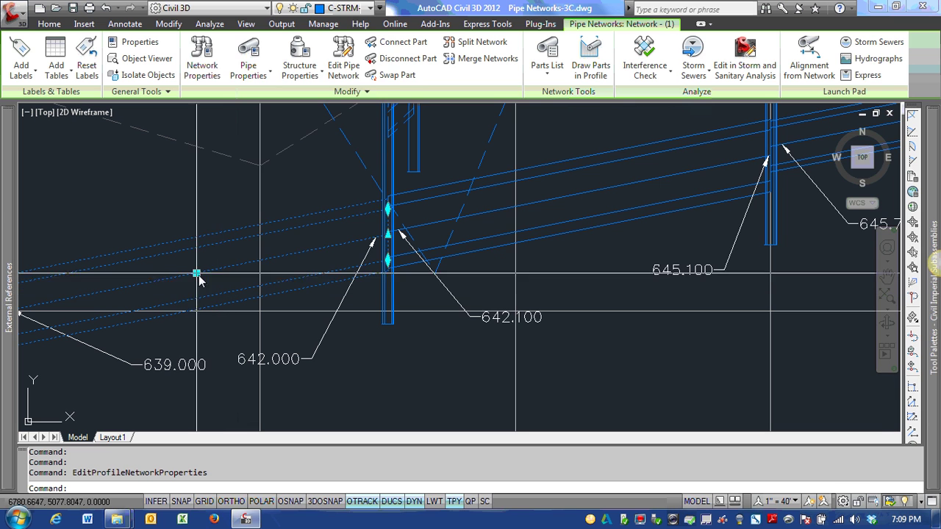
Review the first pipe's properties for its new start invert, then cancel
{"action": "right_click", "coordinate": [200, 277]}
{"action": "left_click", "coordinate": [250, 180]}
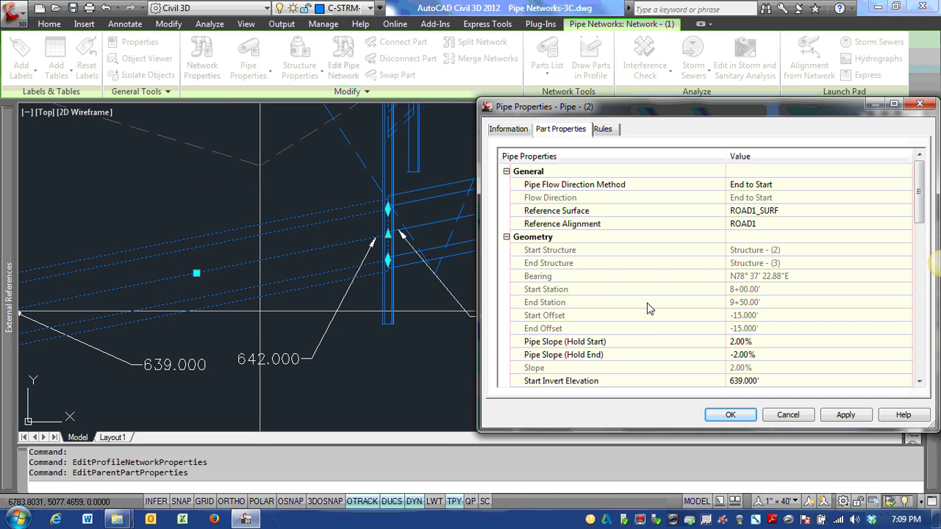
{"action": "left_click", "coordinate": [601, 381]}
{"action": "scroll", "coordinate": [617, 371], "scroll_direction": "down", "scroll_amount": 5}
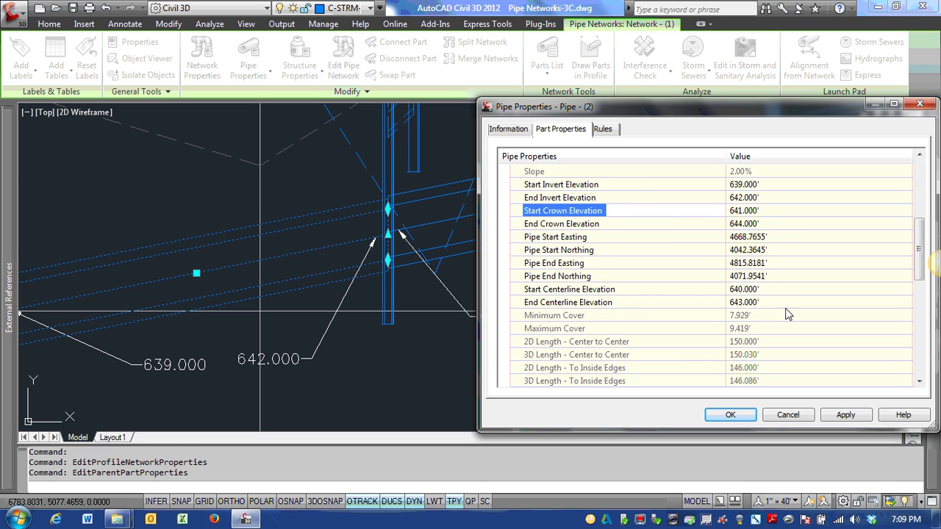
{"action": "scroll", "coordinate": [681, 243], "scroll_direction": "up", "scroll_amount": 4}
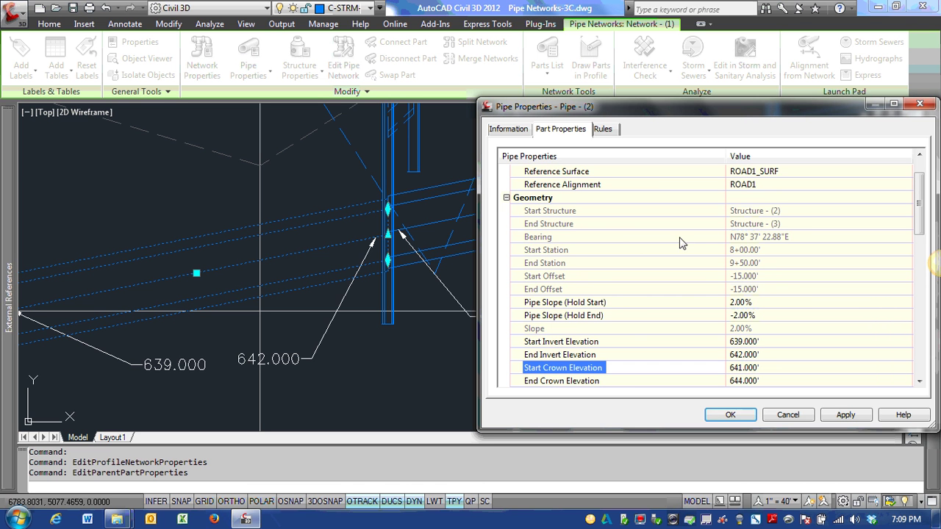
{"action": "left_click", "coordinate": [787, 416]}
Cancel the pipe edit and measure with DI between two pipe ends at the structure: 1.0000
{"action": "scroll", "coordinate": [441, 235], "scroll_direction": "up", "scroll_amount": 8}
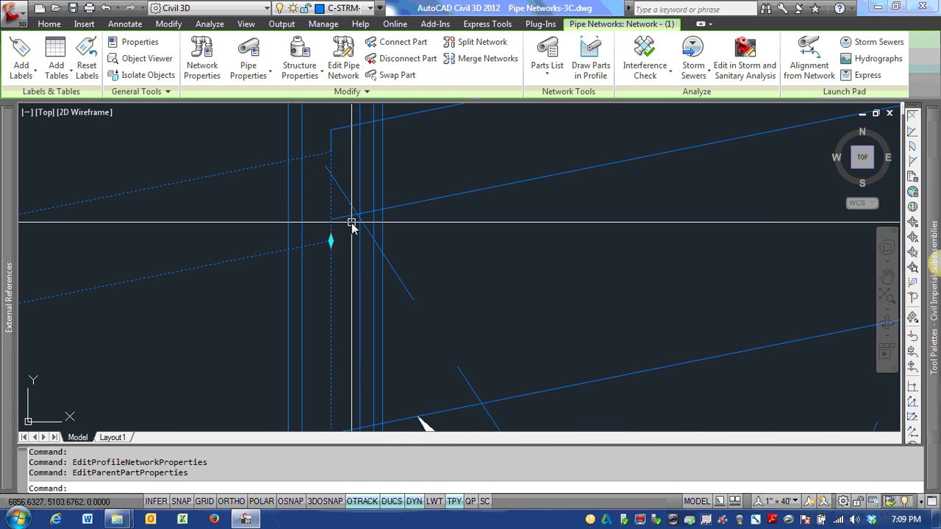
{"action": "scroll", "coordinate": [352, 224], "scroll_direction": "down", "scroll_amount": 5}
{"action": "key", "text": "Escape"}
{"action": "key", "text": "Escape"}
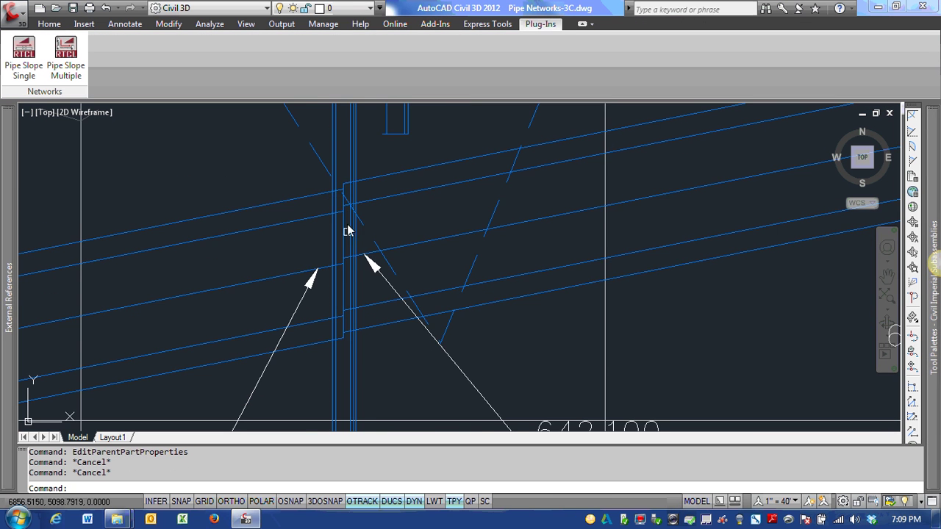
{"action": "scroll", "coordinate": [347, 221], "scroll_direction": "up", "scroll_amount": 3}
{"action": "key", "text": "Escape"}
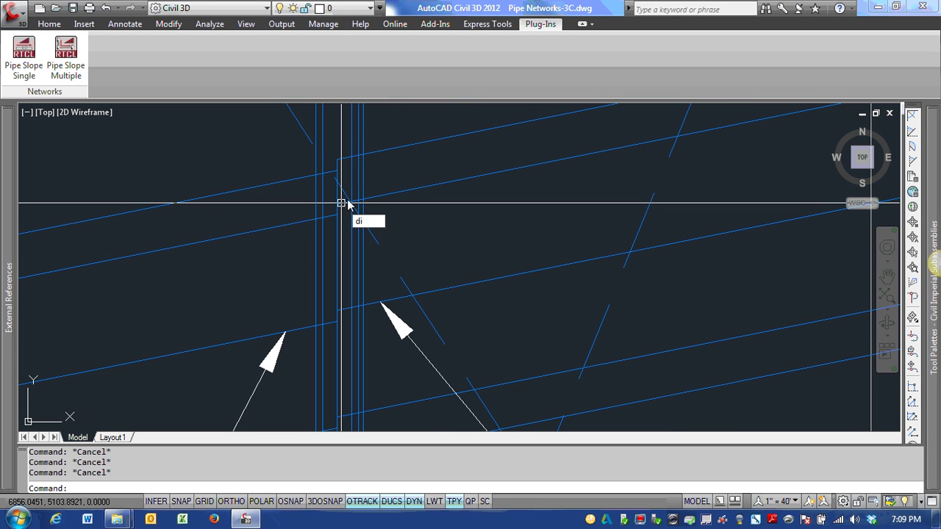
{"action": "type", "text": "di"}
{"action": "key", "text": "Return"}
{"action": "scroll", "coordinate": [331, 221], "scroll_direction": "up", "scroll_amount": 2}
{"action": "left_click", "coordinate": [315, 227]}
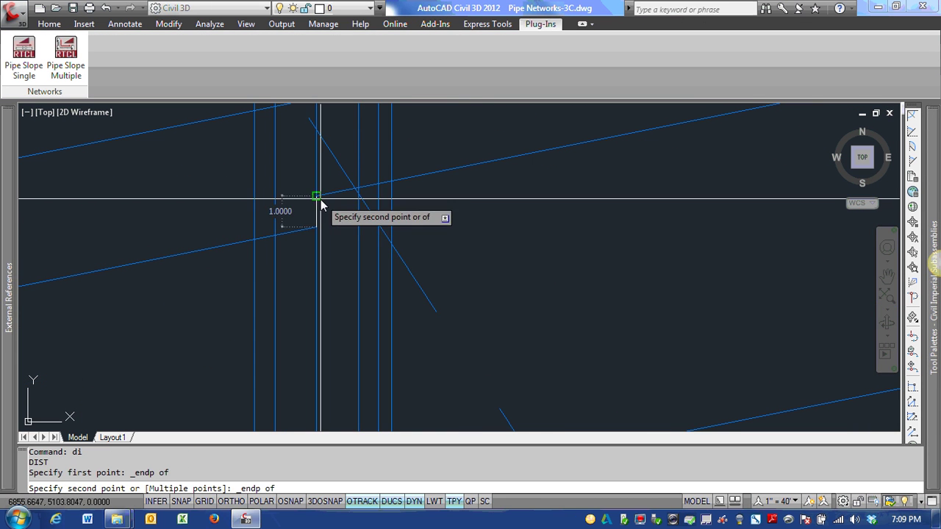
{"action": "left_click", "coordinate": [321, 204]}
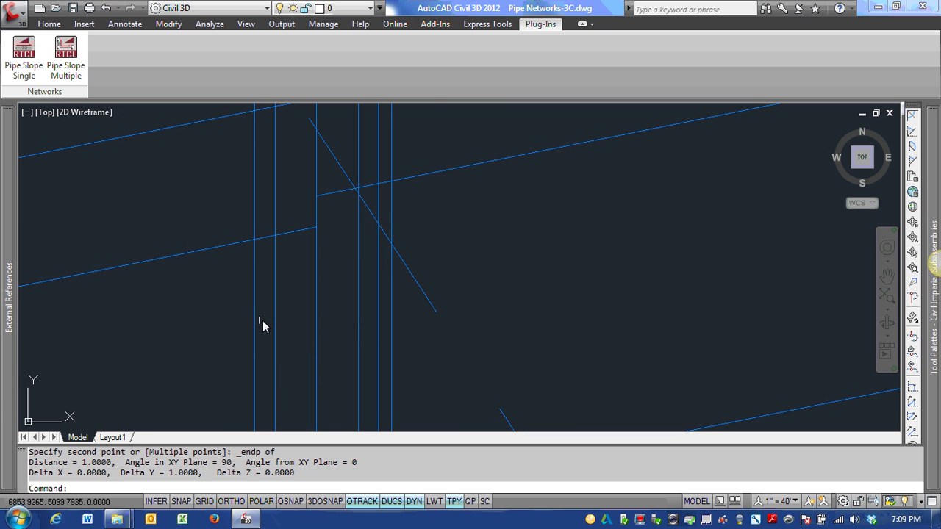
{"action": "scroll", "coordinate": [330, 292], "scroll_direction": "down", "scroll_amount": 5}
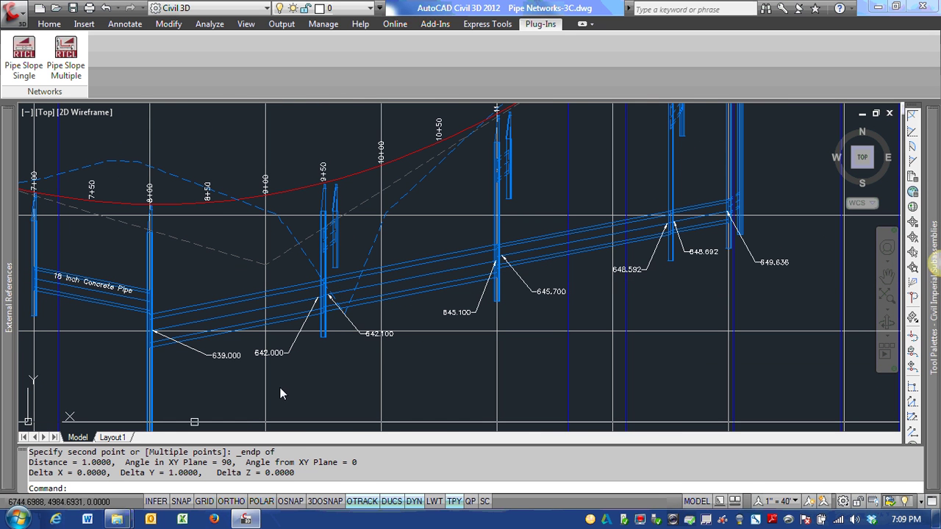
Pan and zoom back across the pipe network to the 645.700 structure
{"action": "middle_click_drag", "start_coordinate": [280, 394], "coordinate": [208, 412]}
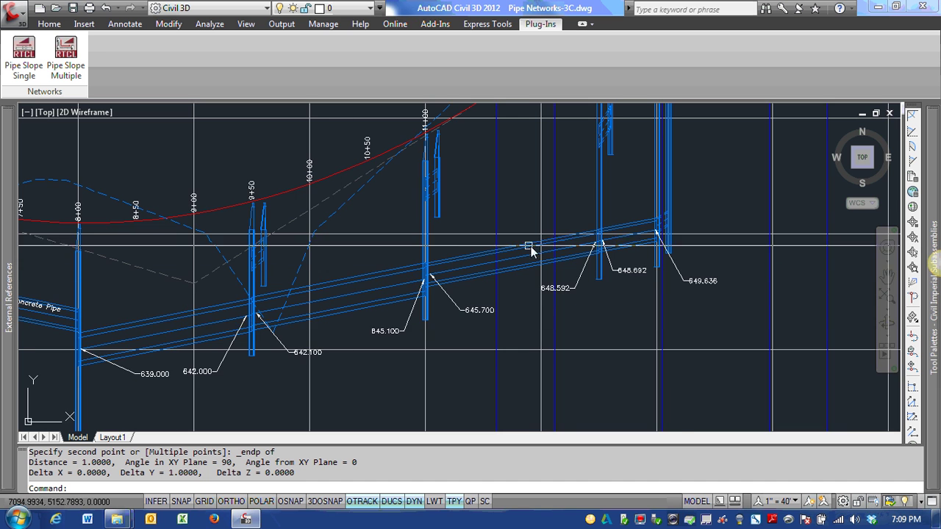
{"action": "middle_click_drag", "start_coordinate": [531, 250], "coordinate": [453, 228]}
{"action": "scroll", "coordinate": [332, 250], "scroll_direction": "up", "scroll_amount": 3}
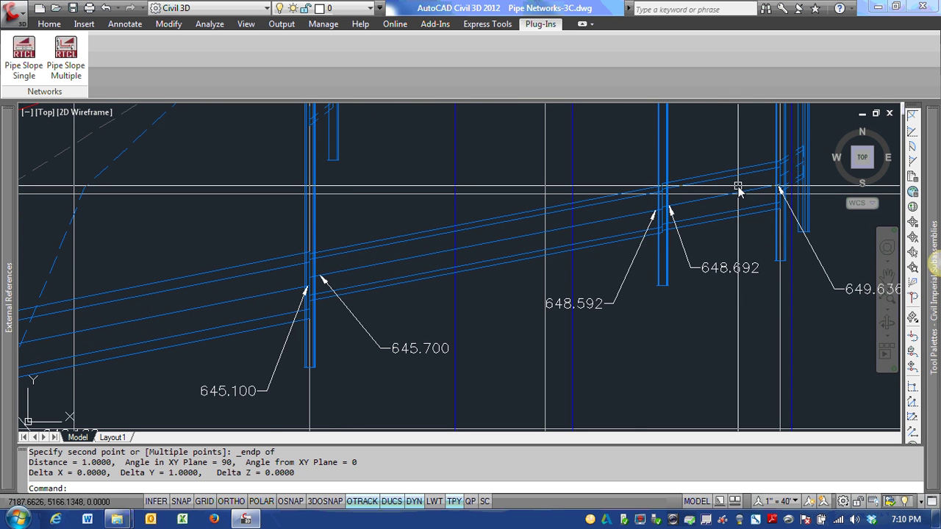
{"action": "scroll", "coordinate": [738, 189], "scroll_direction": "down", "scroll_amount": 3}
Run Pipe Slope Multiple by slope with start crown 640, slope 0.02 and 0 drop
{"action": "left_click", "coordinate": [66, 55]}
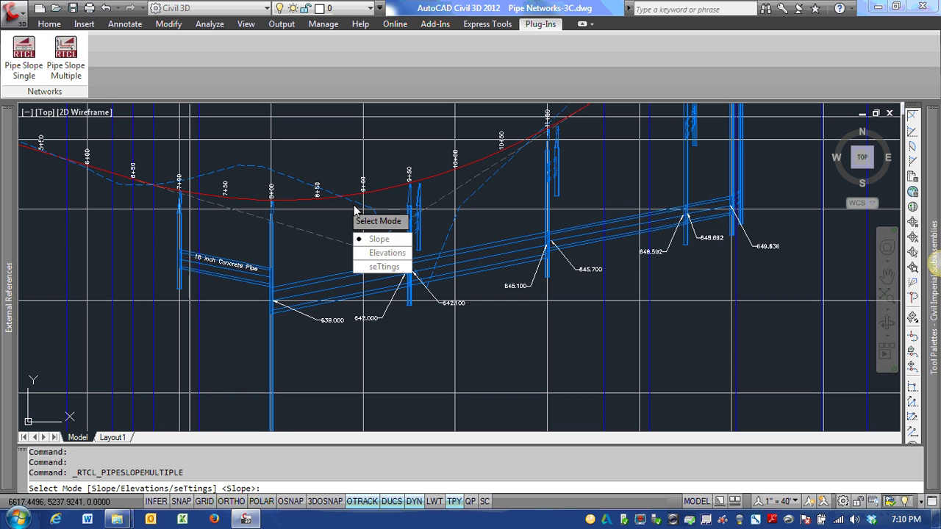
{"action": "left_click", "coordinate": [382, 240]}
{"action": "left_click", "coordinate": [274, 336]}
{"action": "left_click", "coordinate": [743, 220]}
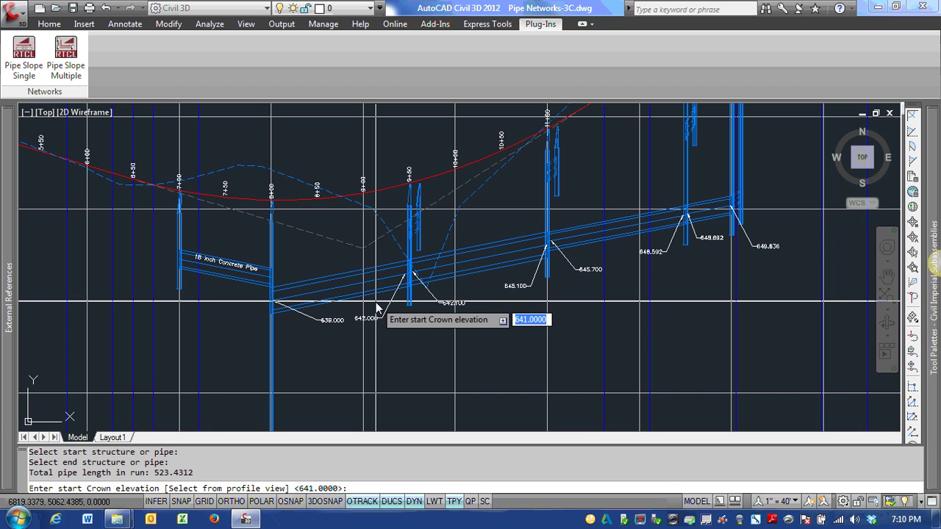
{"action": "type", "text": "640"}
{"action": "key", "text": "Return"}
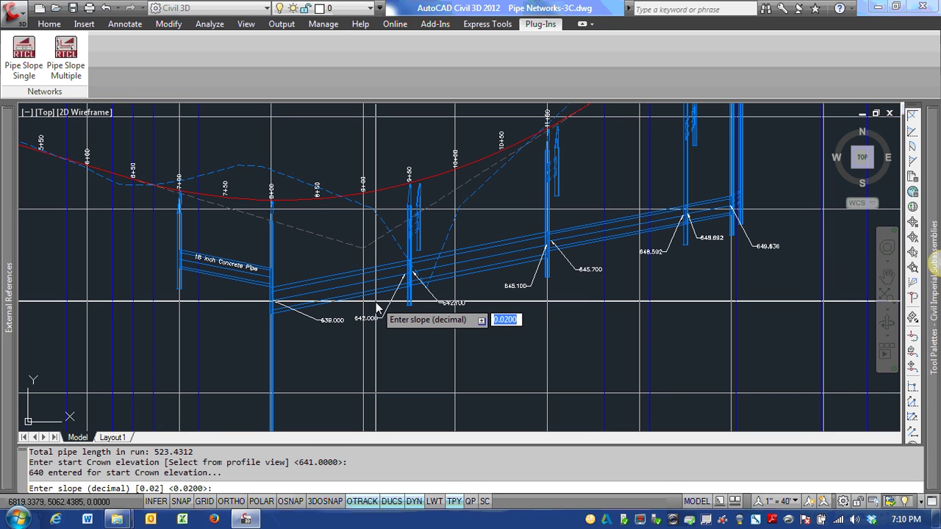
{"action": "key", "text": "Return"}
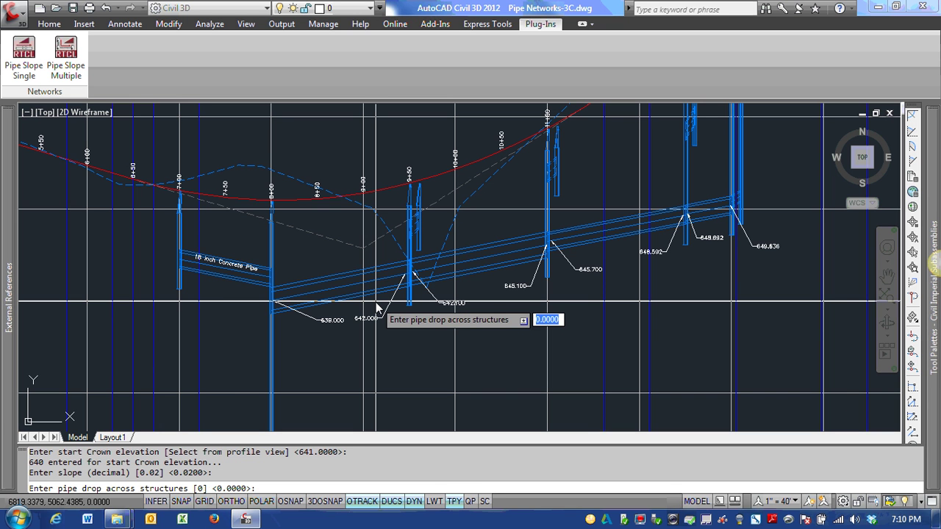
{"action": "type", "text": "0"}
{"action": "key", "text": "Return"}
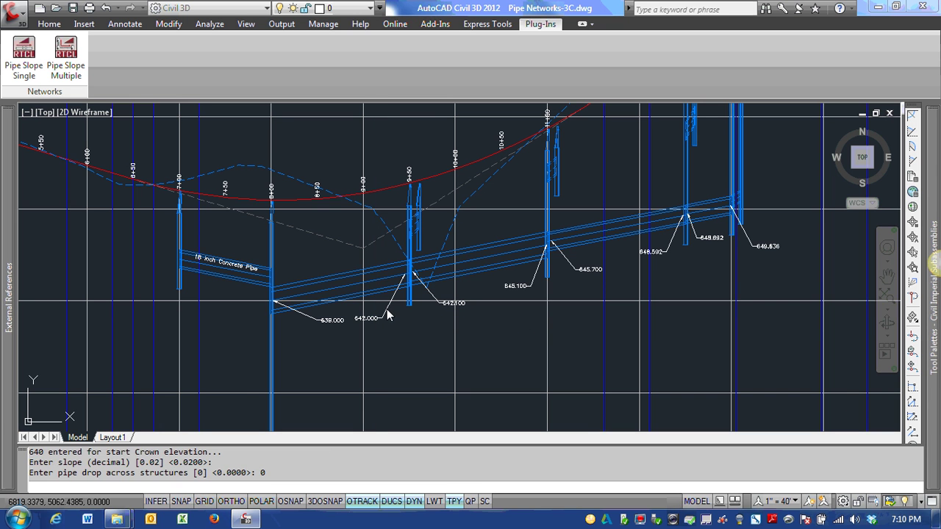
Pan and zoom across the pipe network to review the regraded pipes
{"action": "scroll", "coordinate": [496, 250], "scroll_direction": "up", "scroll_amount": 8}
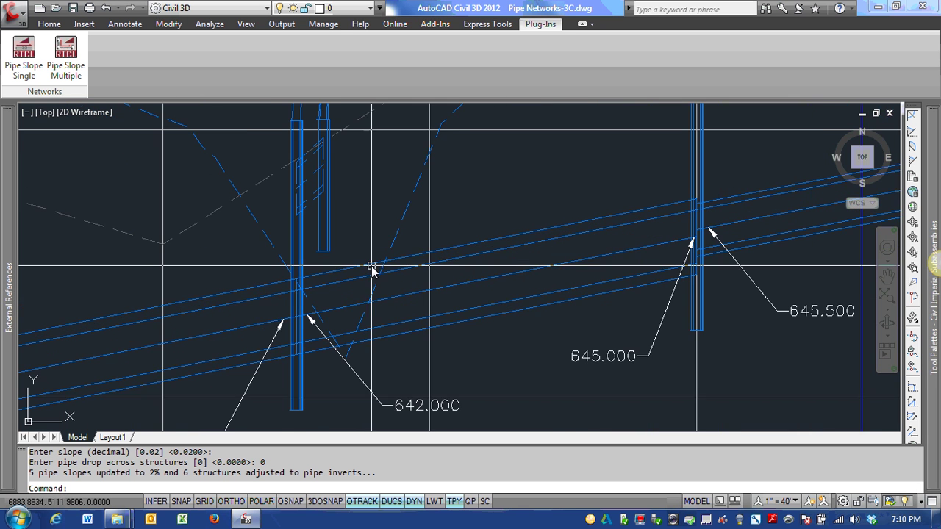
{"action": "scroll", "coordinate": [495, 252], "scroll_direction": "down", "scroll_amount": 3}
{"action": "scroll", "coordinate": [495, 288], "scroll_direction": "up", "scroll_amount": 2}
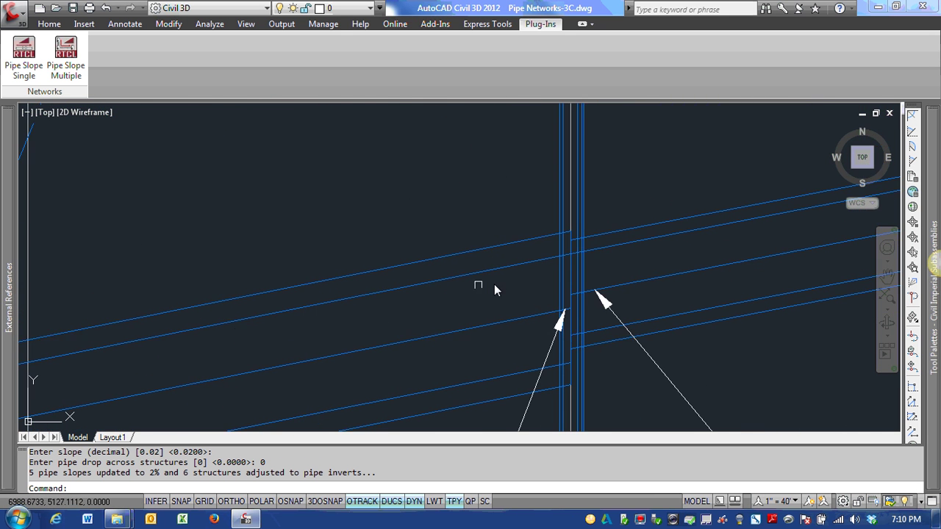
{"action": "middle_click_drag", "start_coordinate": [494, 284], "coordinate": [362, 278]}
{"action": "scroll", "coordinate": [363, 269], "scroll_direction": "down", "scroll_amount": 3}
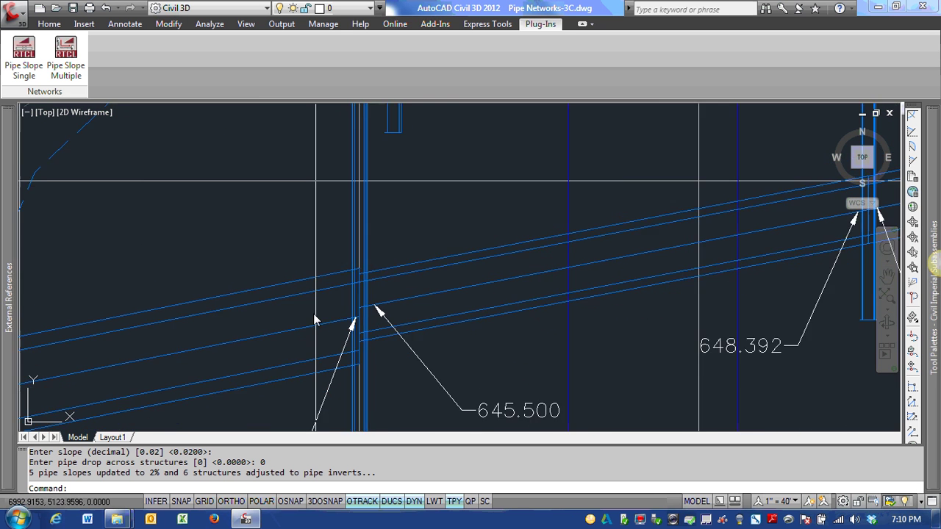
{"action": "middle_click_drag", "start_coordinate": [481, 290], "coordinate": [316, 279]}
{"action": "scroll", "coordinate": [654, 227], "scroll_direction": "up", "scroll_amount": 2}
{"action": "scroll", "coordinate": [744, 228], "scroll_direction": "down", "scroll_amount": 3}
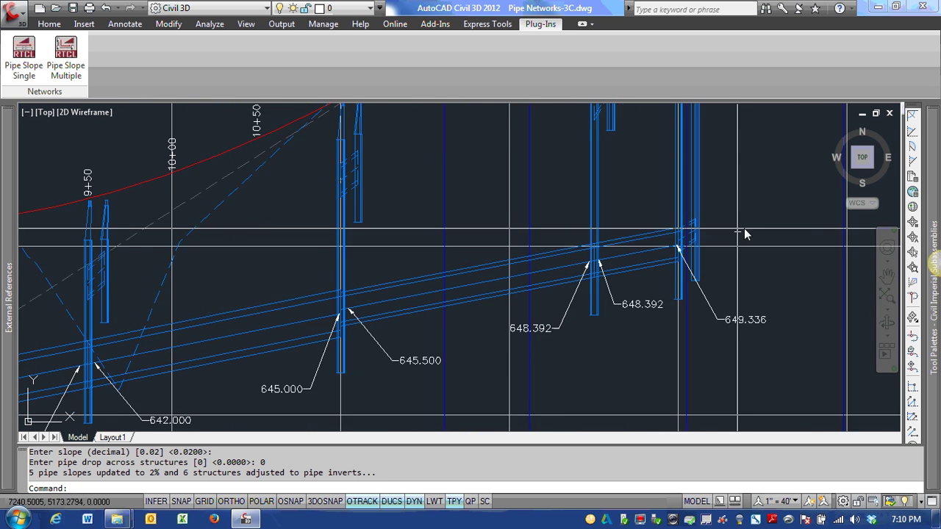
{"action": "scroll", "coordinate": [553, 261], "scroll_direction": "down", "scroll_amount": 2}
{"action": "middle_click_drag", "start_coordinate": [553, 261], "coordinate": [590, 248]}
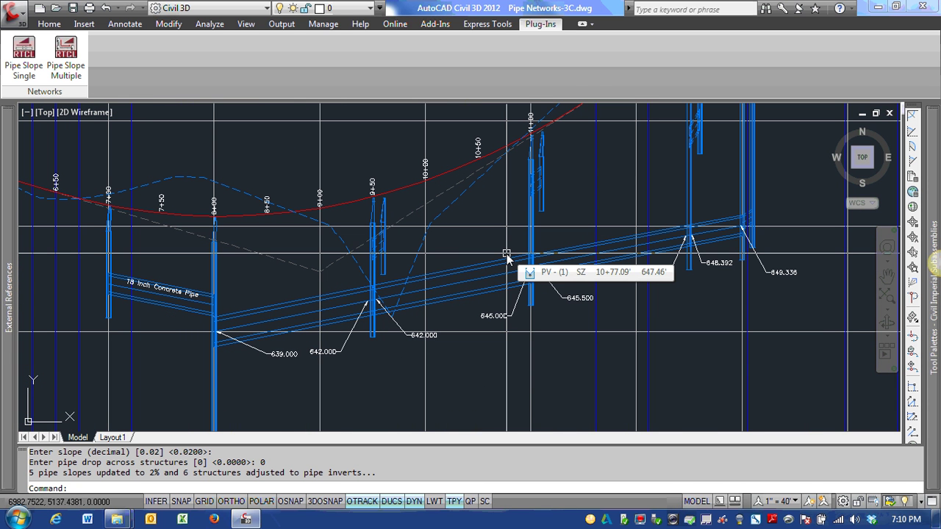
{"action": "mouse_move", "coordinate": [507, 255]}
{"action": "middle_mouse_down"}
{"action": "mouse_move", "coordinate": [446, 248]}
{"action": "mouse_move", "coordinate": [460, 205]}
{"action": "middle_mouse_up"}
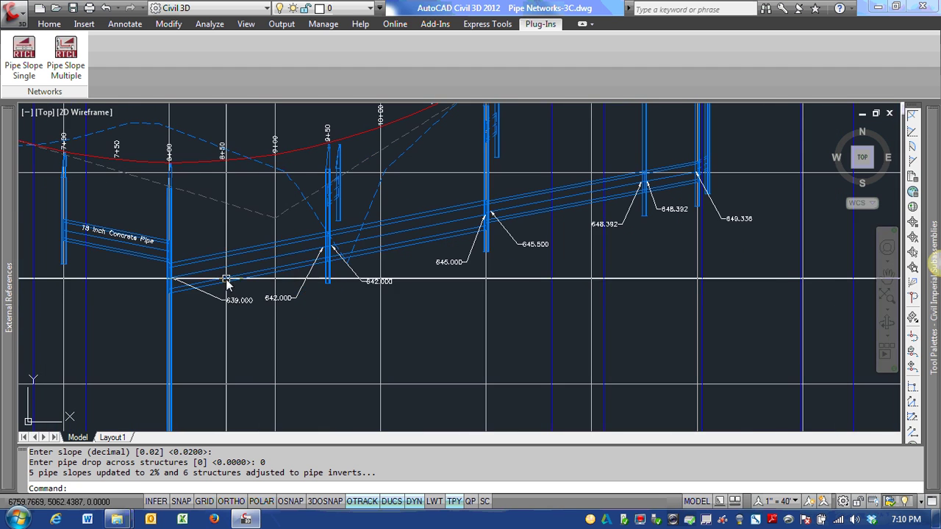
{"action": "middle_click_drag", "start_coordinate": [343, 283], "coordinate": [297, 301]}
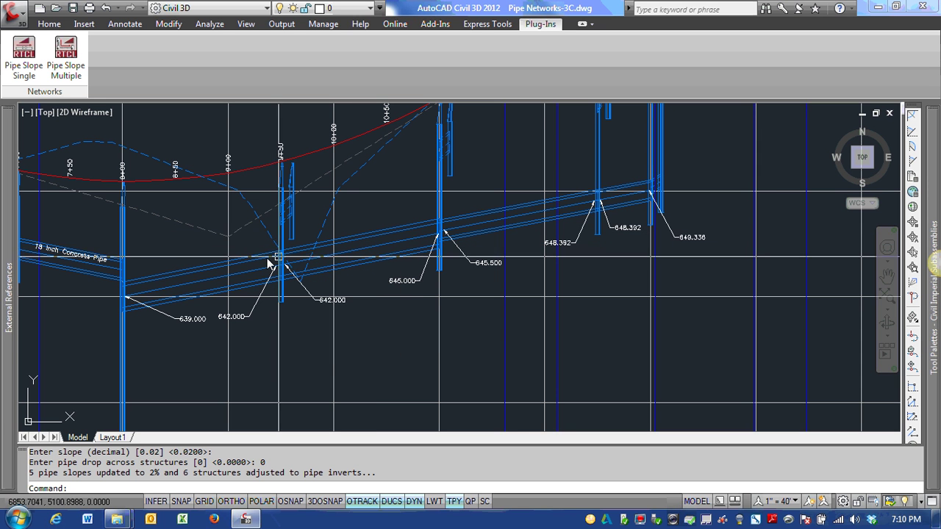
Start a Pipe Slope Multiple regrade by slope, picking the run's start and end structures
{"action": "left_click", "coordinate": [81, 78]}
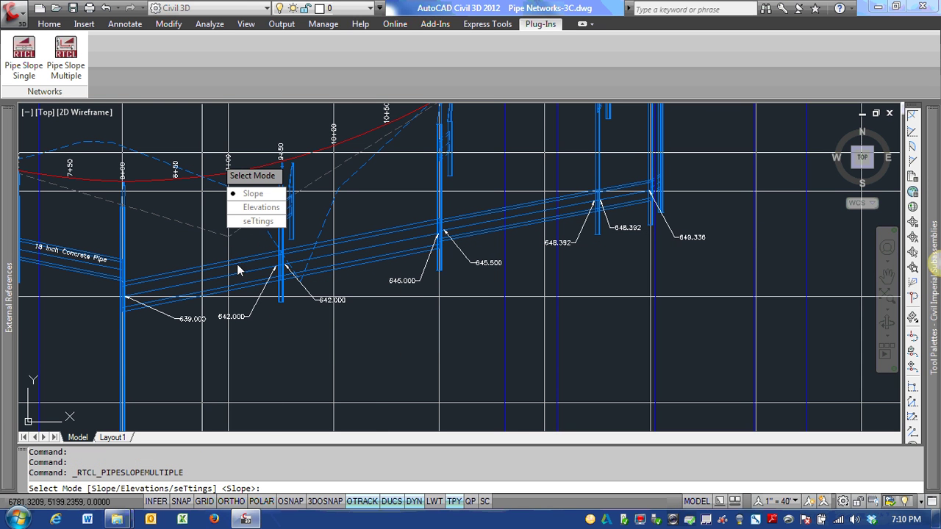
{"action": "left_click", "coordinate": [253, 194]}
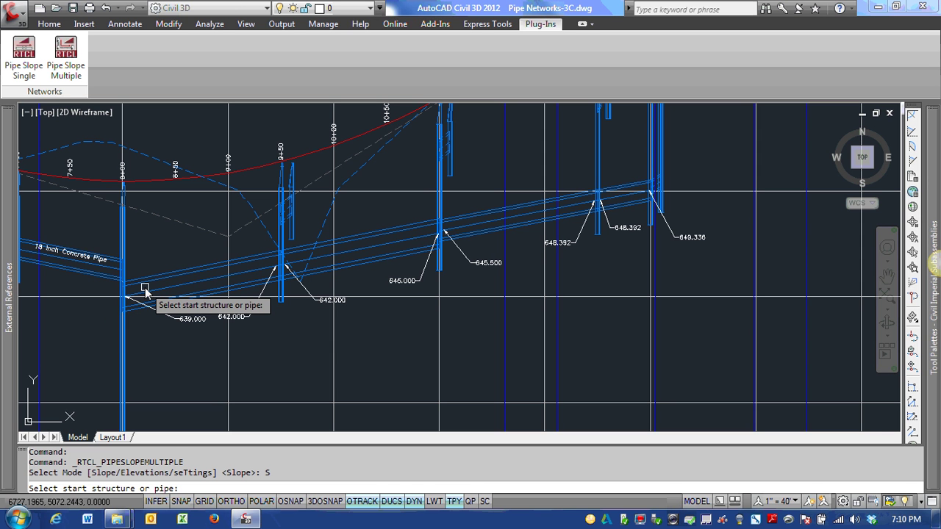
{"action": "scroll", "coordinate": [117, 324], "scroll_direction": "up", "scroll_amount": 3}
{"action": "left_click", "coordinate": [141, 315]}
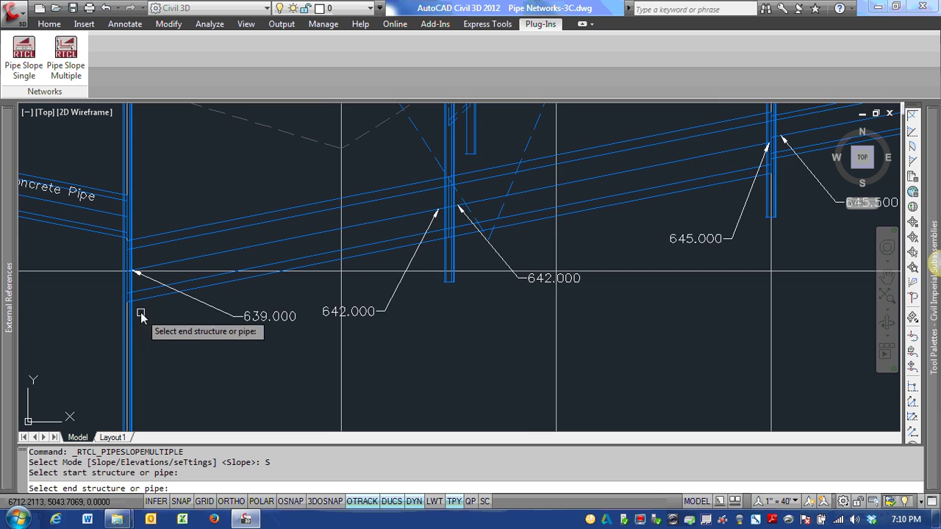
{"action": "scroll", "coordinate": [142, 315], "scroll_direction": "down", "scroll_amount": 3}
{"action": "scroll", "coordinate": [524, 230], "scroll_direction": "up", "scroll_amount": 3}
{"action": "left_click", "coordinate": [550, 231]}
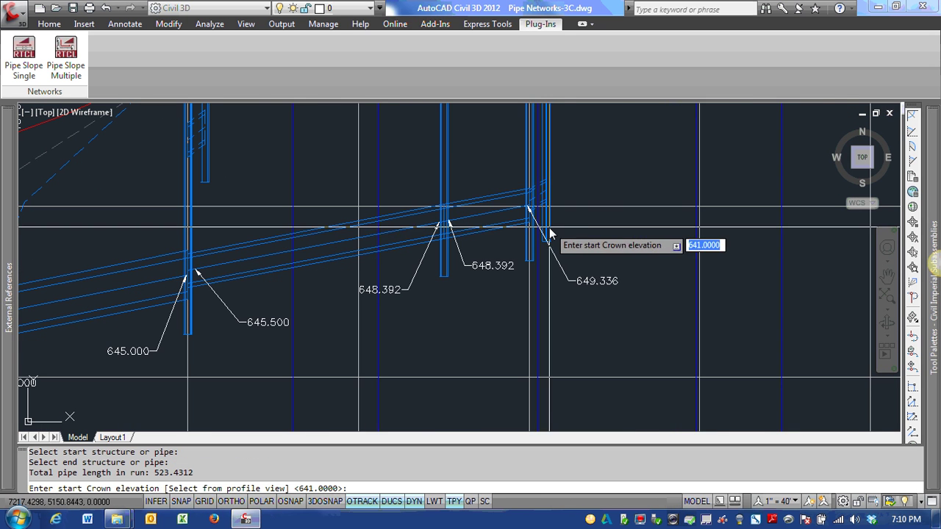
{"action": "scroll", "coordinate": [595, 231], "scroll_direction": "down", "scroll_amount": 3}
{"action": "scroll", "coordinate": [382, 264], "scroll_direction": "up", "scroll_amount": 4}
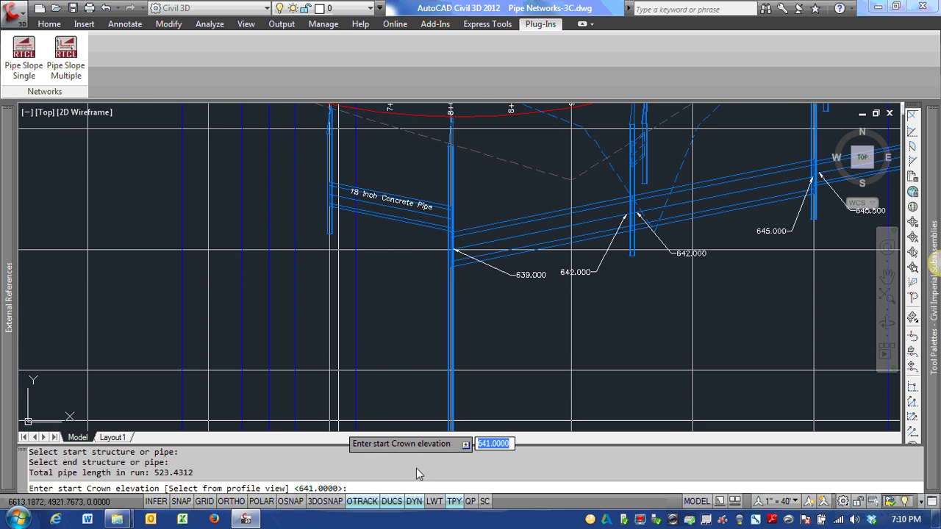
{"action": "scroll", "coordinate": [471, 214], "scroll_direction": "up", "scroll_amount": 2}
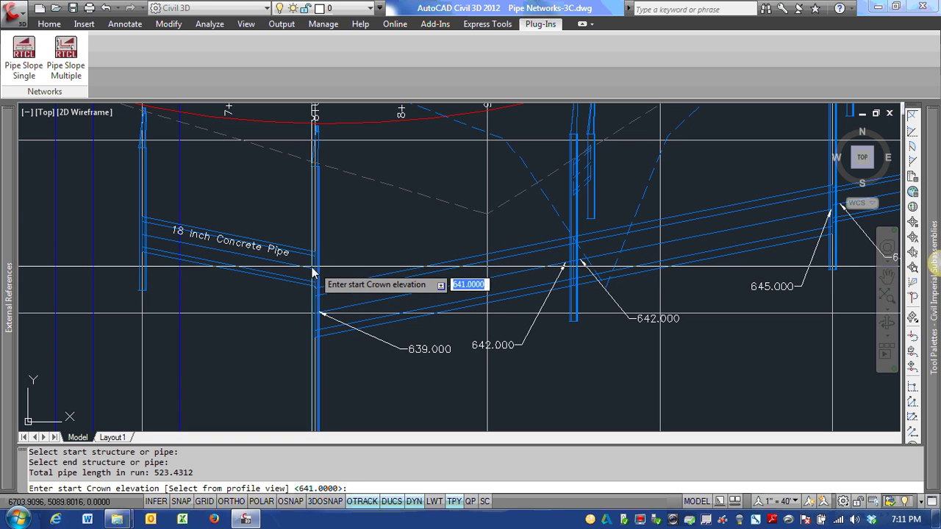
Take the 642.298 start crown from a profile pipe endpoint; apply 2% slope, no drop
{"action": "type", "text": "s"}
{"action": "key", "text": "Return"}
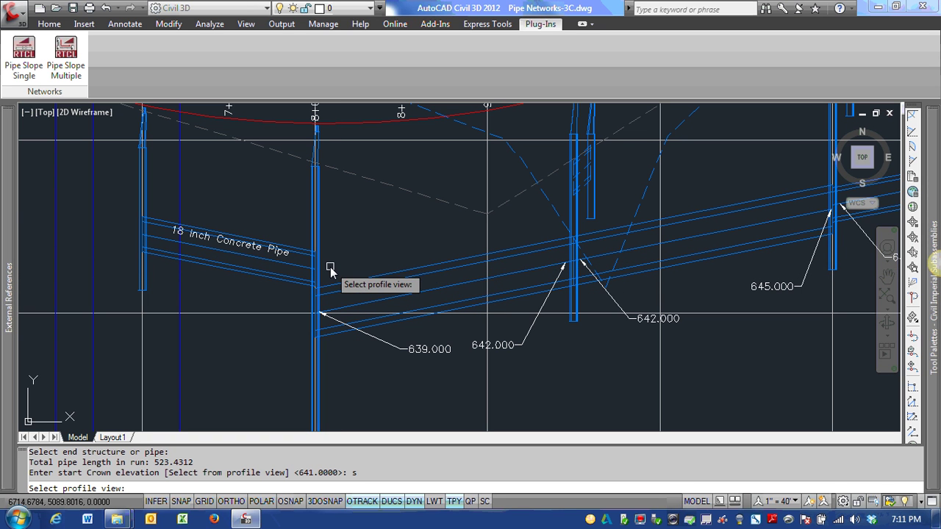
{"action": "left_click", "coordinate": [489, 234]}
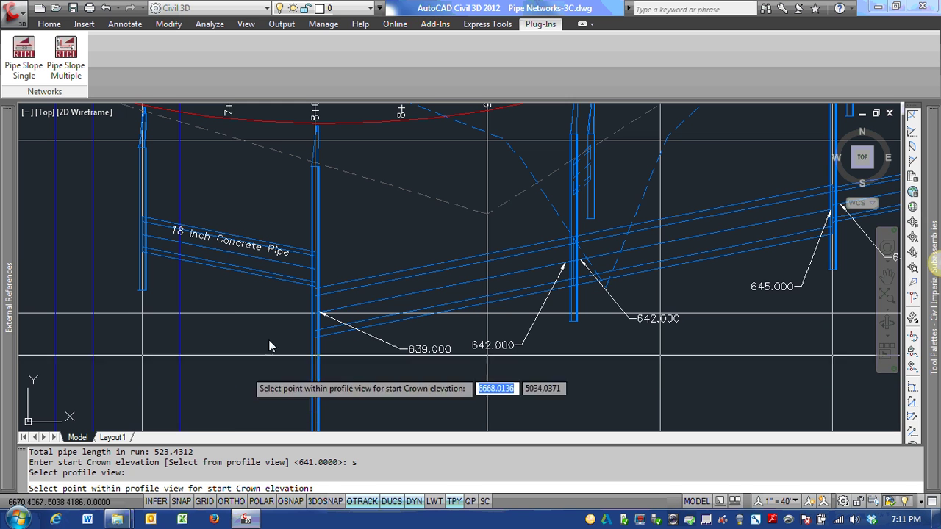
{"action": "scroll", "coordinate": [332, 246], "scroll_direction": "up", "scroll_amount": 5}
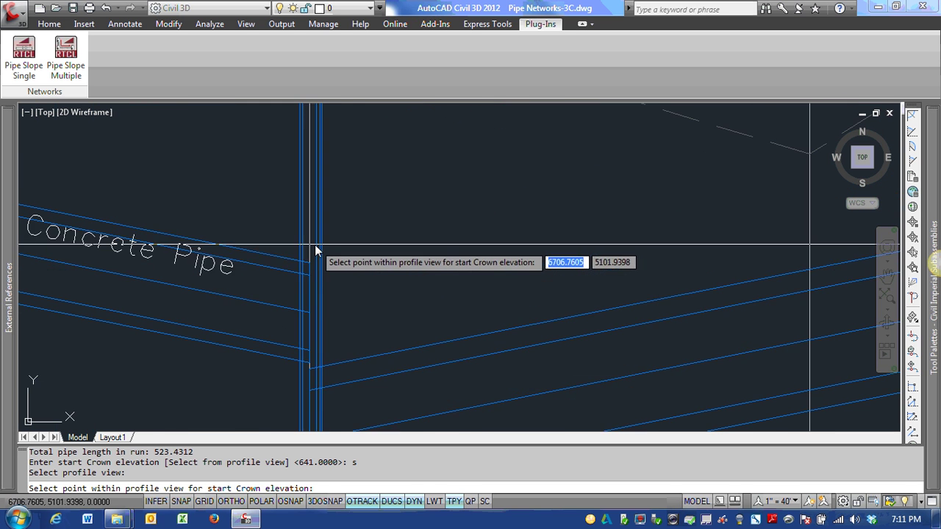
{"action": "right_click", "coordinate": [269, 280], "text": "shift"}
{"action": "left_click", "coordinate": [317, 270]}
{"action": "left_click", "coordinate": [305, 267]}
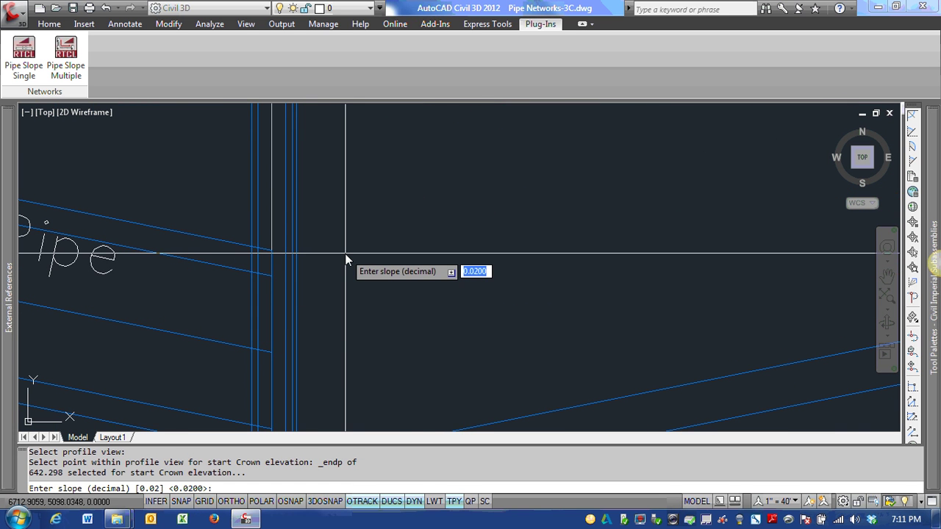
{"action": "scroll", "coordinate": [346, 258], "scroll_direction": "down", "scroll_amount": 3}
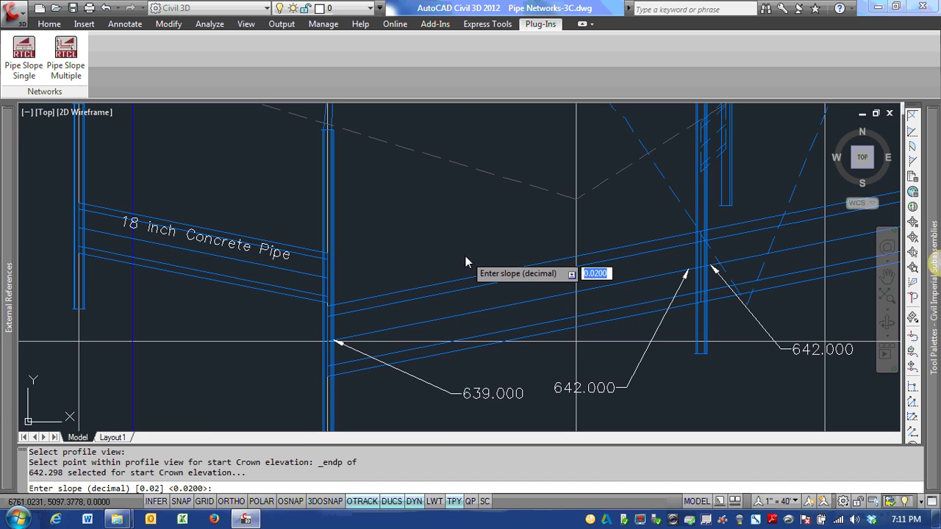
{"action": "scroll", "coordinate": [465, 256], "scroll_direction": "up", "scroll_amount": 2}
{"action": "scroll", "coordinate": [280, 283], "scroll_direction": "down", "scroll_amount": 2}
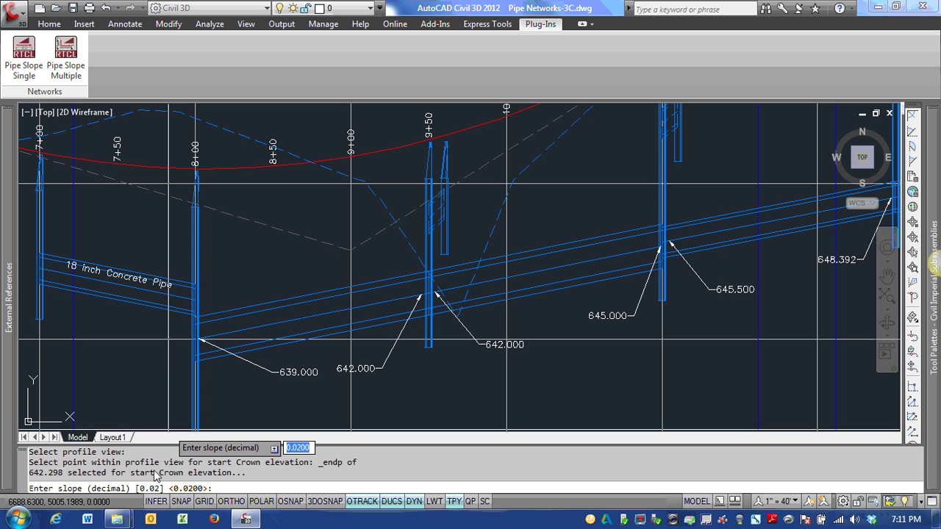
{"action": "key", "text": "Return"}
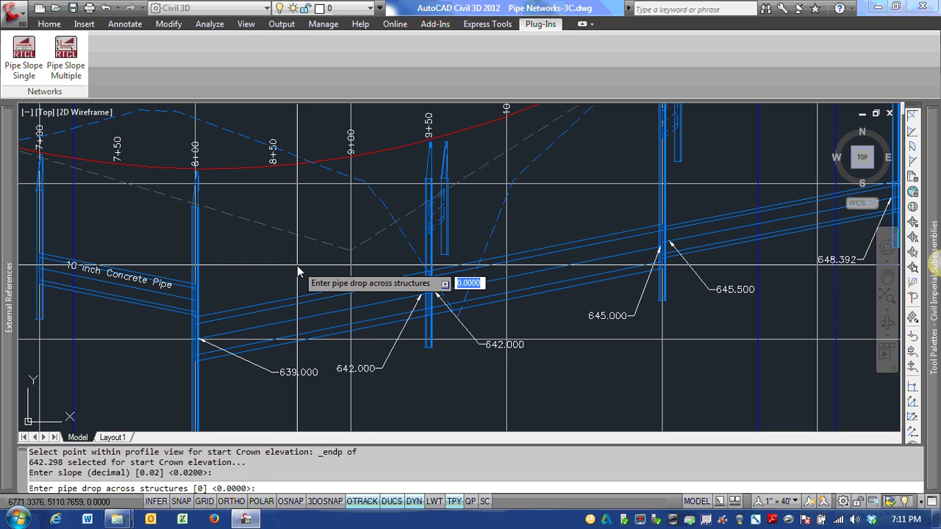
{"action": "key", "text": "Return"}
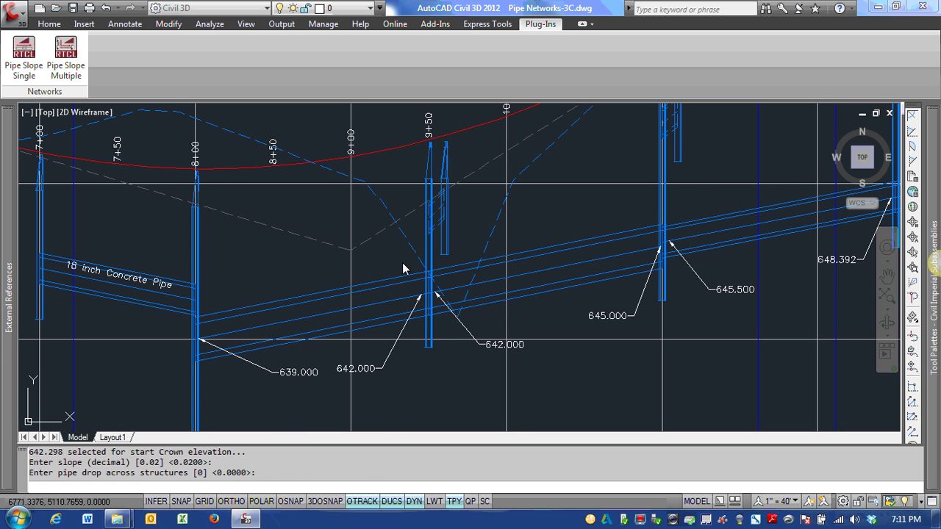
Pan along the profile to check the new invert labels, 641.298 up to 651.634
{"action": "middle_click_drag", "start_coordinate": [457, 261], "coordinate": [311, 294]}
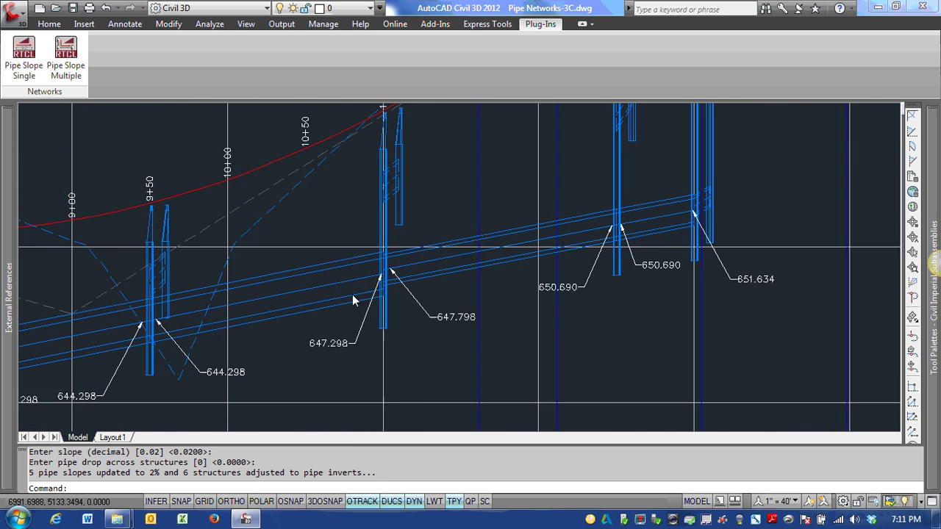
{"action": "scroll", "coordinate": [385, 254], "scroll_direction": "up", "scroll_amount": 5}
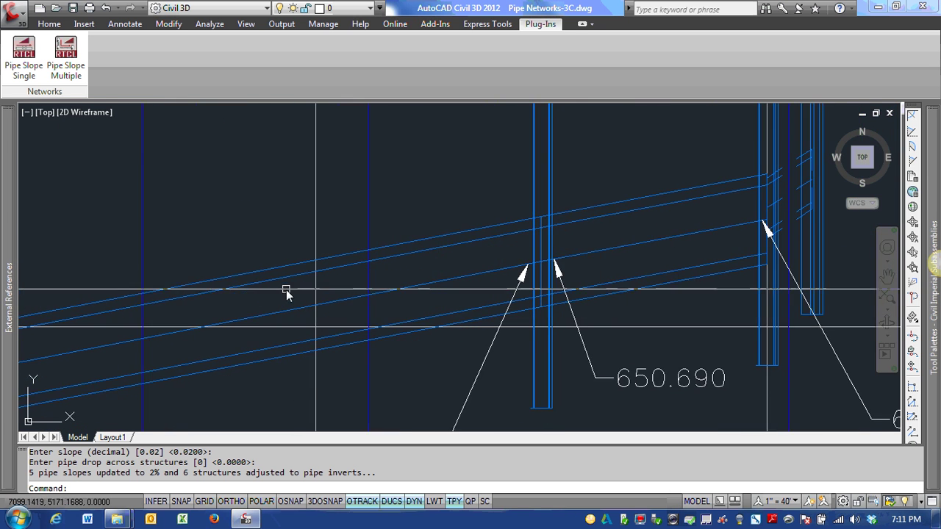
{"action": "scroll", "coordinate": [288, 294], "scroll_direction": "down", "scroll_amount": 5}
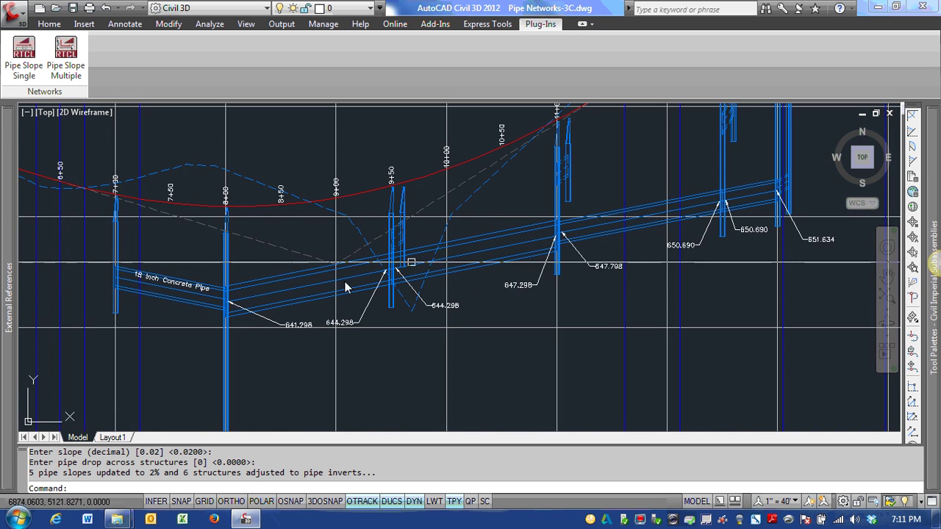
{"action": "scroll", "coordinate": [316, 293], "scroll_direction": "up", "scroll_amount": 3}
{"action": "middle_click_drag", "start_coordinate": [317, 293], "coordinate": [180, 309]}
{"action": "scroll", "coordinate": [180, 309], "scroll_direction": "down", "scroll_amount": 2}
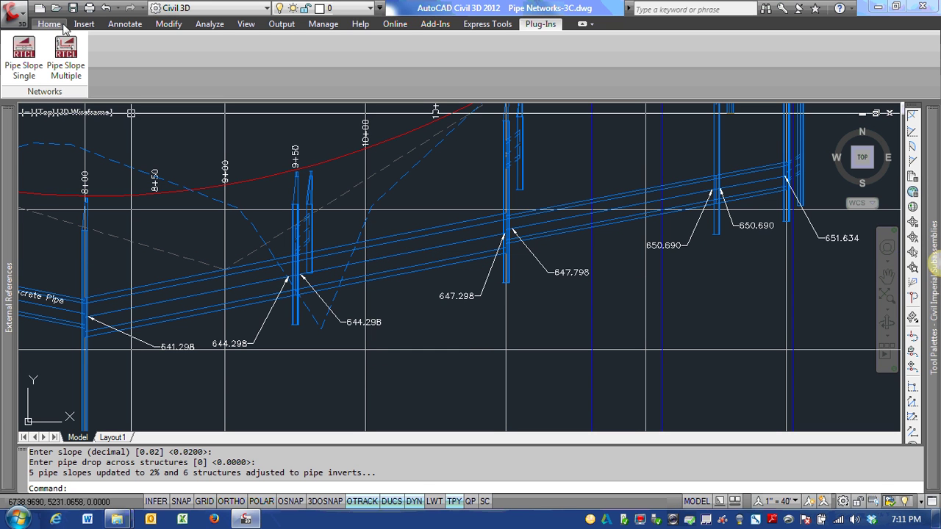
Regrade the run by crown elevations, from the station 8+00 structure to the last structure
{"action": "left_click", "coordinate": [65, 58]}
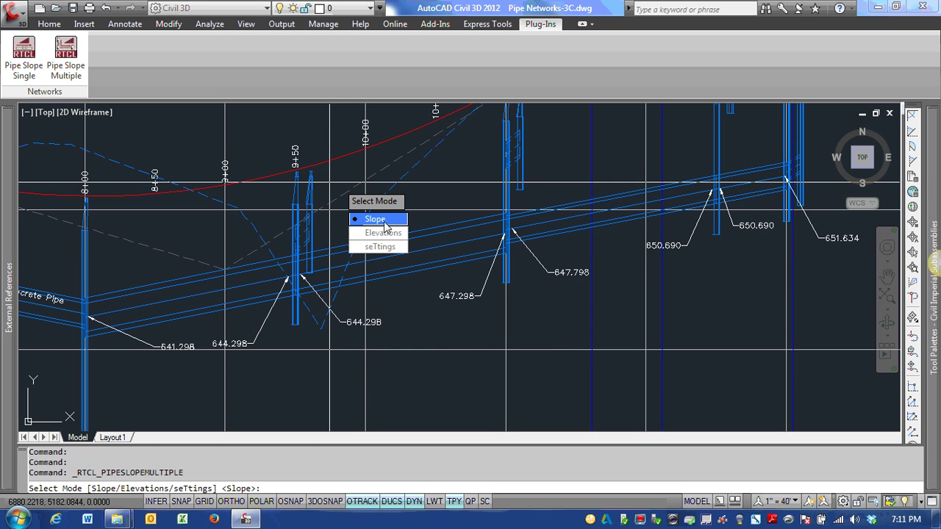
{"action": "left_click", "coordinate": [381, 233]}
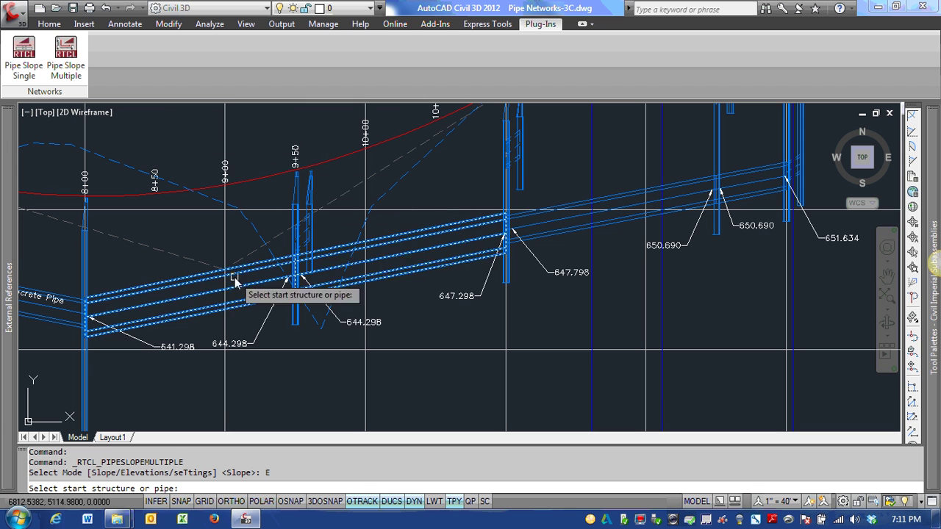
{"action": "left_click", "coordinate": [88, 373]}
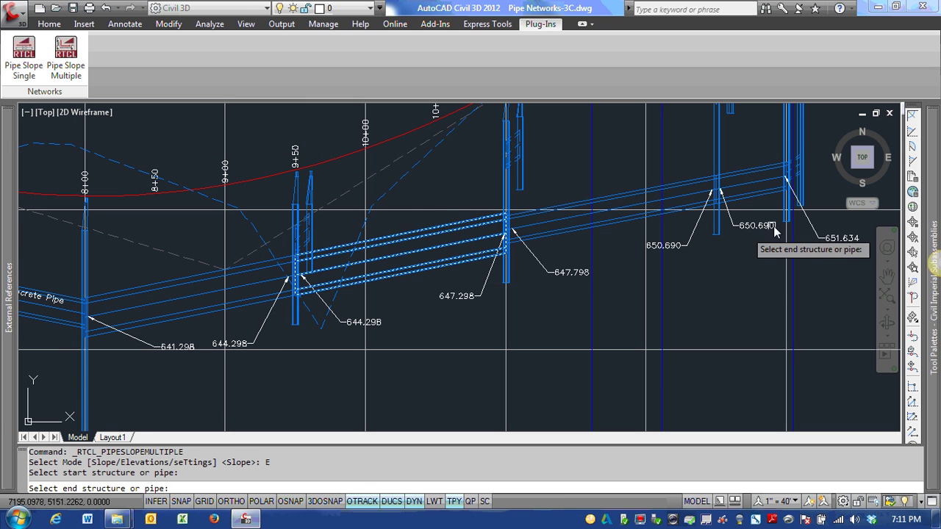
{"action": "left_click", "coordinate": [781, 195]}
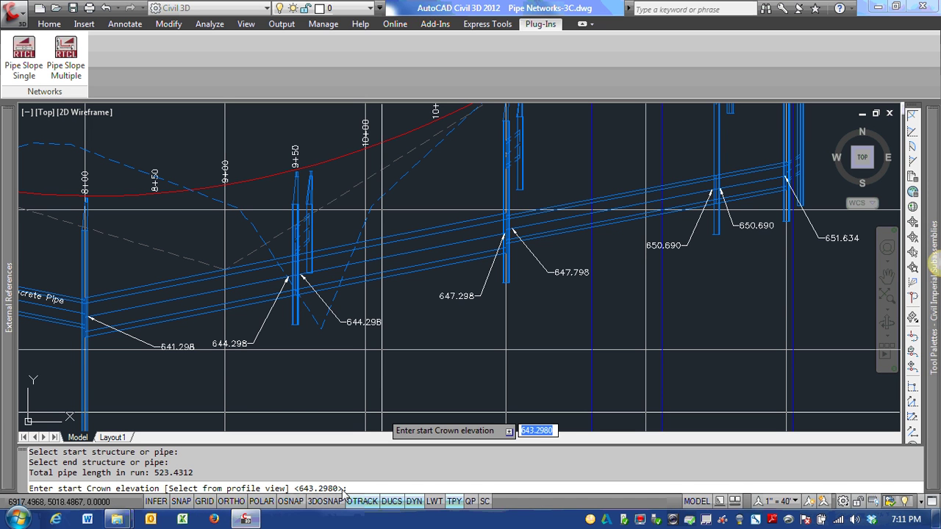
Set start crown 641 and end crown 650 with no pipe drop, giving 1.8149% slopes
{"action": "type", "text": "641"}
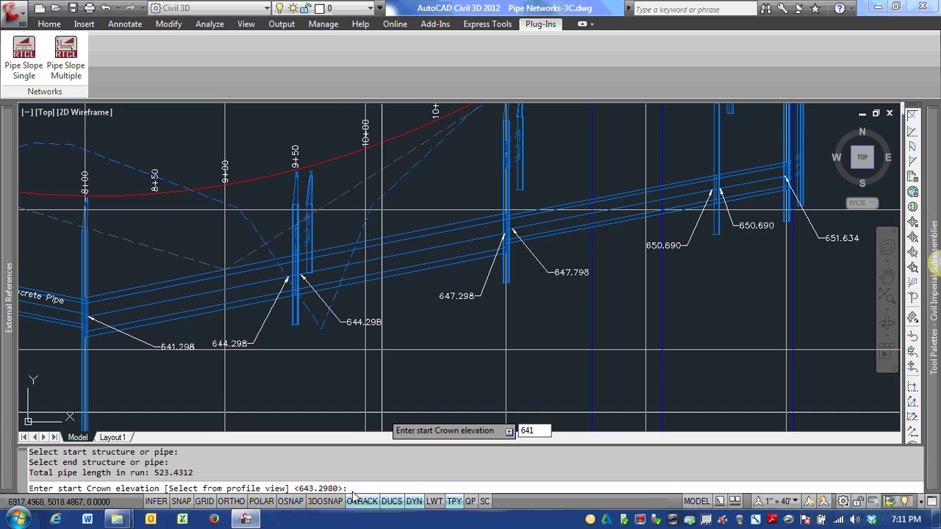
{"action": "key", "text": "Return"}
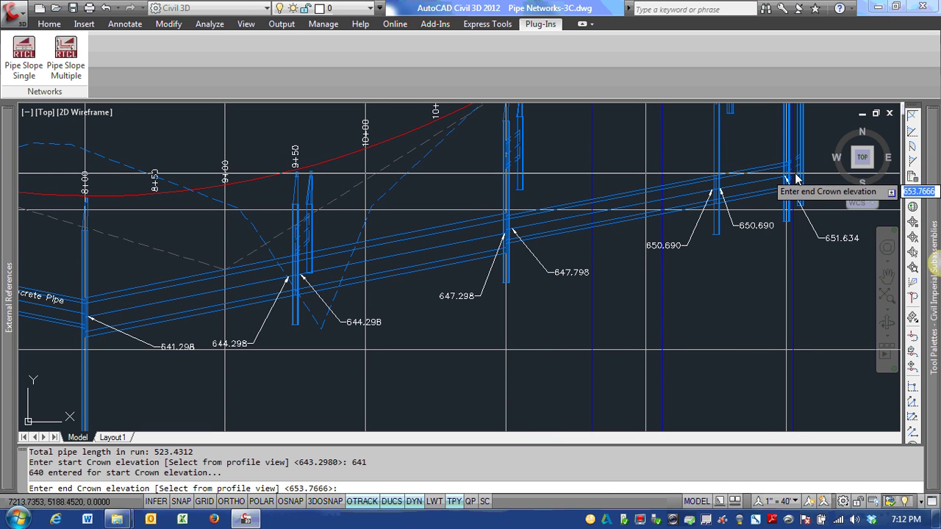
{"action": "scroll", "coordinate": [661, 213], "scroll_direction": "down", "scroll_amount": 2}
{"action": "scroll", "coordinate": [735, 199], "scroll_direction": "up", "scroll_amount": 1}
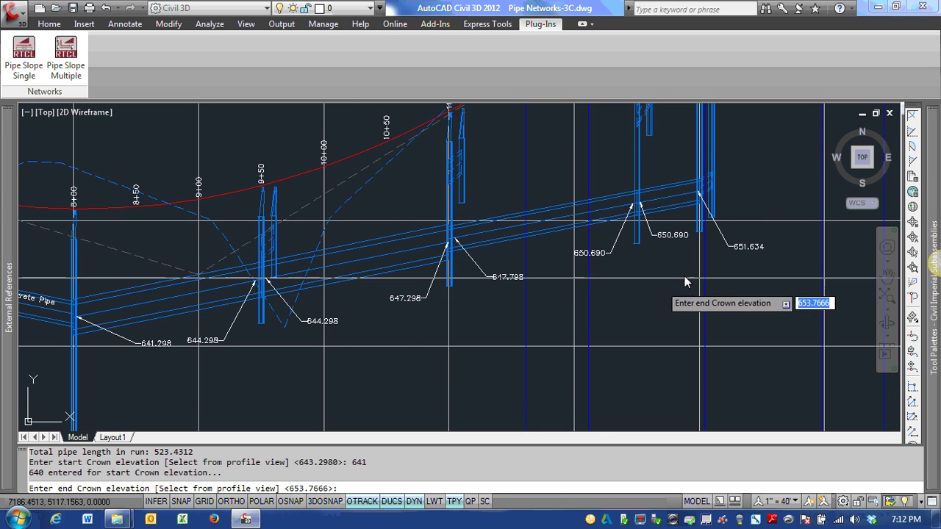
{"action": "type", "text": "650"}
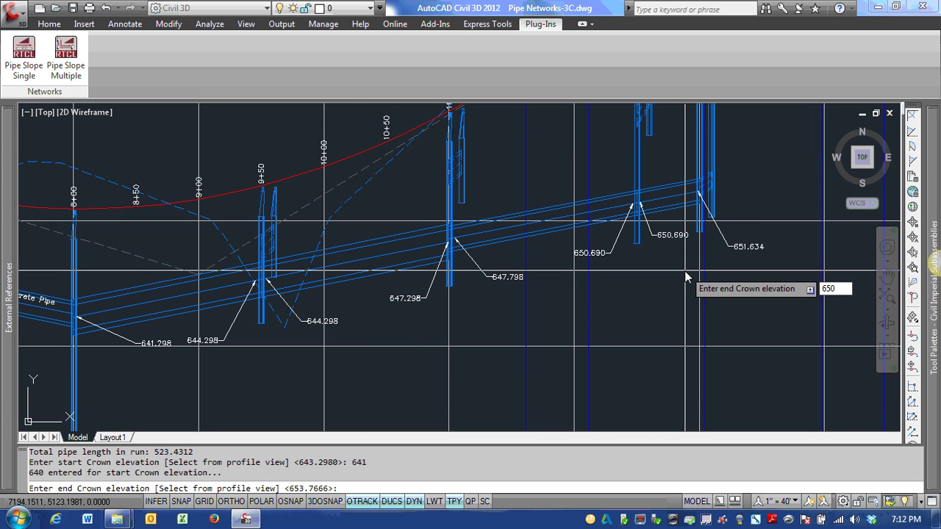
{"action": "key", "text": "Return"}
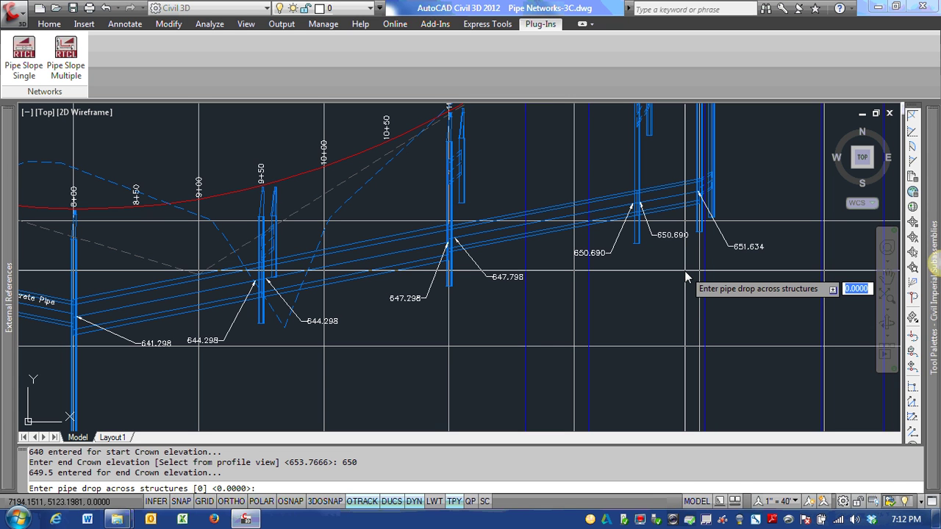
{"action": "key", "text": "Return"}
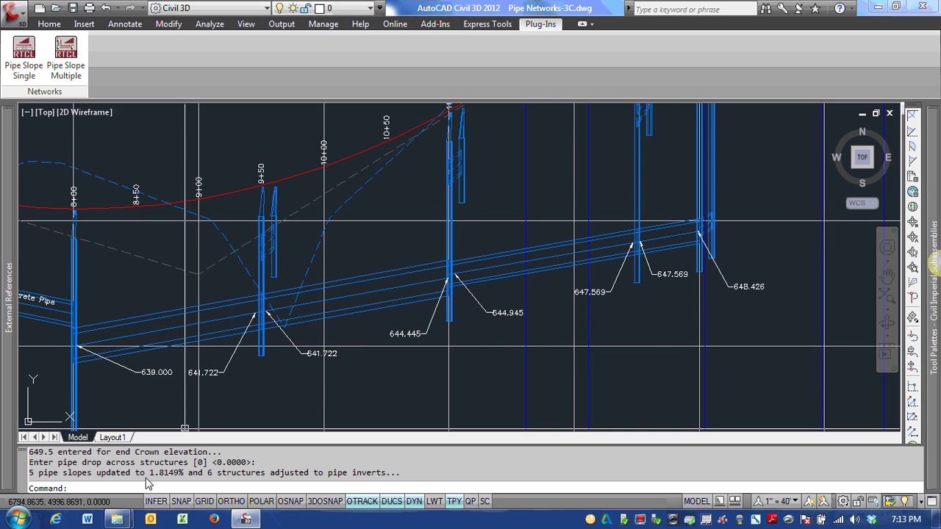
{"action": "left_click_drag", "start_coordinate": [149, 475], "coordinate": [189, 474]}
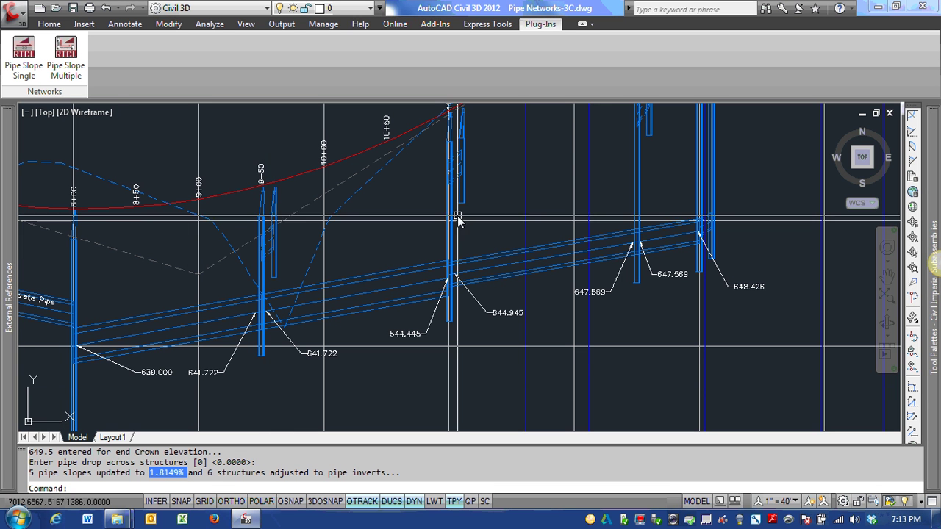
{"action": "left_click", "coordinate": [173, 324]}
{"action": "right_click", "coordinate": [168, 326]}
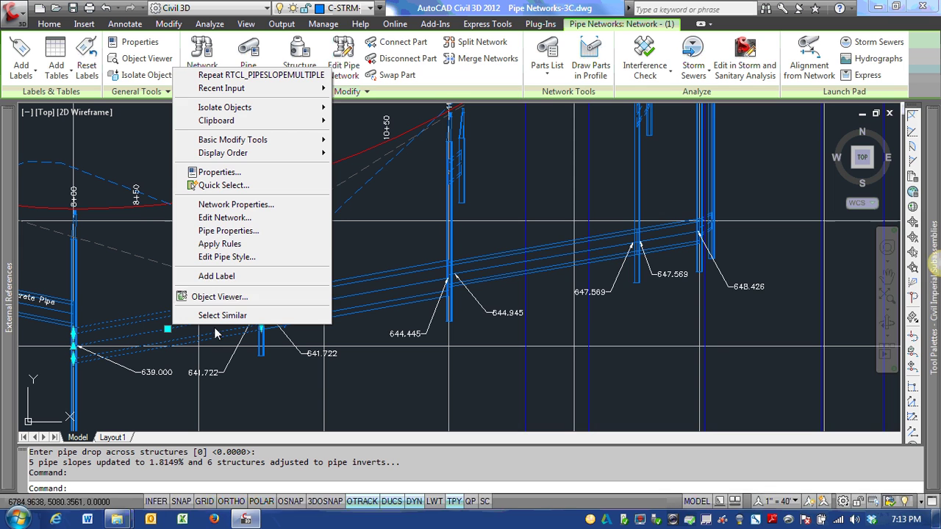
{"action": "left_click", "coordinate": [243, 231]}
{"action": "left_click", "coordinate": [771, 343]}
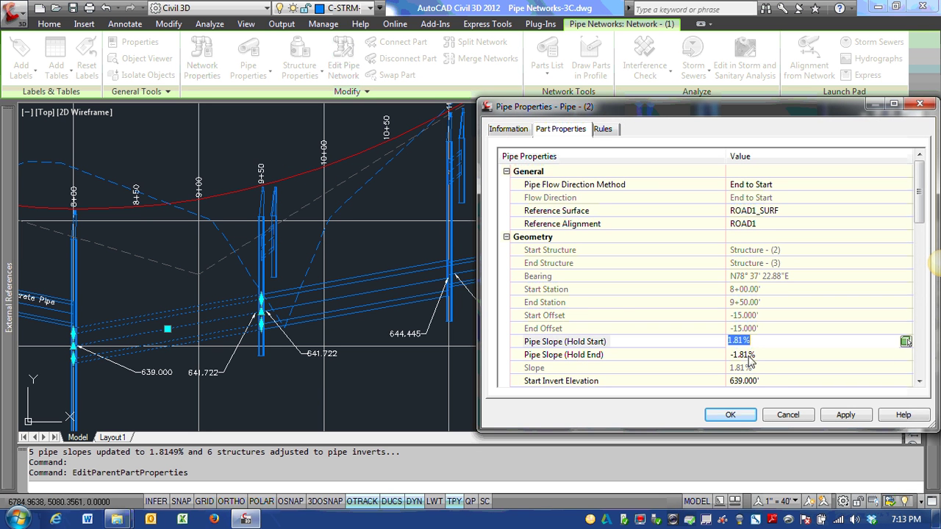
{"action": "left_click", "coordinate": [751, 356]}
{"action": "left_click", "coordinate": [701, 359]}
{"action": "scroll", "coordinate": [698, 339], "scroll_direction": "down", "scroll_amount": 4}
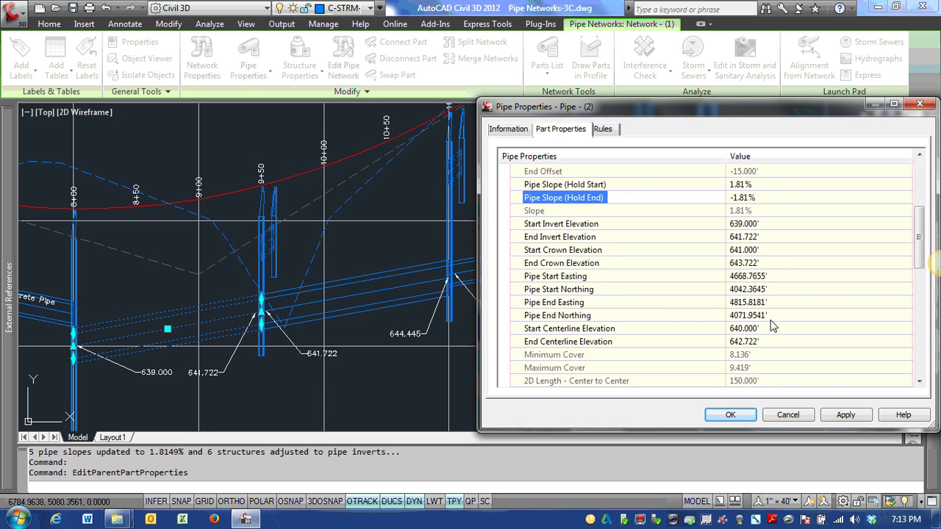
{"action": "left_click", "coordinate": [788, 415]}
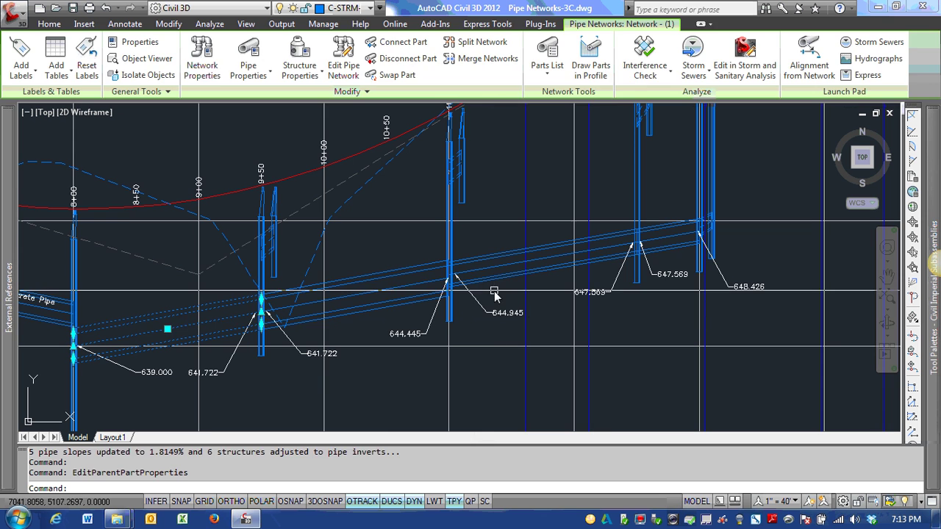
{"action": "key", "text": "Escape"}
{"action": "scroll", "coordinate": [552, 262], "scroll_direction": "down", "scroll_amount": 4}
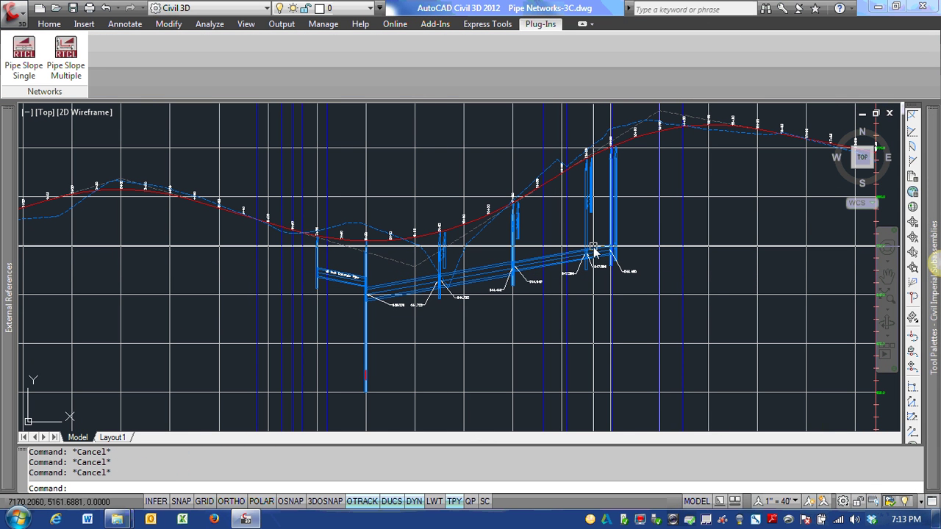
{"action": "mouse_move", "coordinate": [594, 252]}
{"action": "scroll", "coordinate": [594, 252], "scroll_direction": "down", "scroll_amount": 5}
{"action": "scroll", "coordinate": [506, 268], "scroll_direction": "up", "scroll_amount": 5}
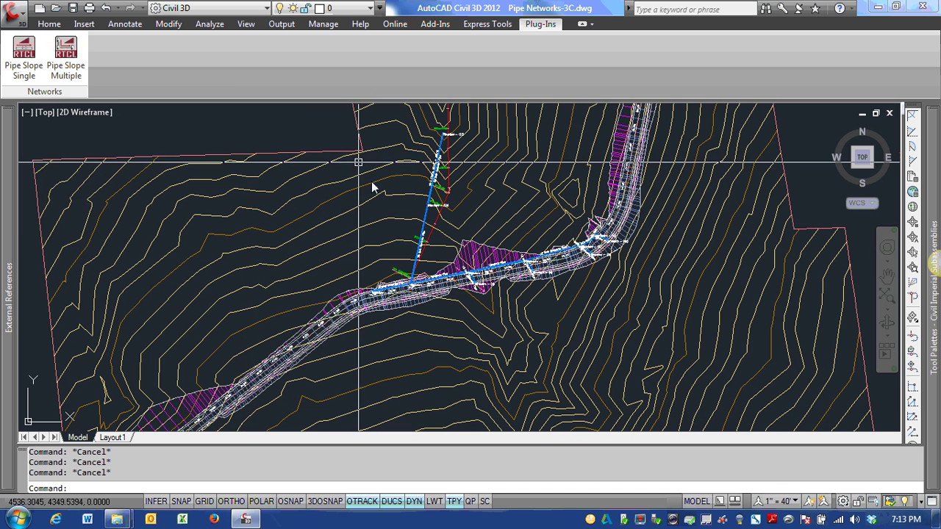
{"action": "scroll", "coordinate": [415, 250], "scroll_direction": "up", "scroll_amount": 4}
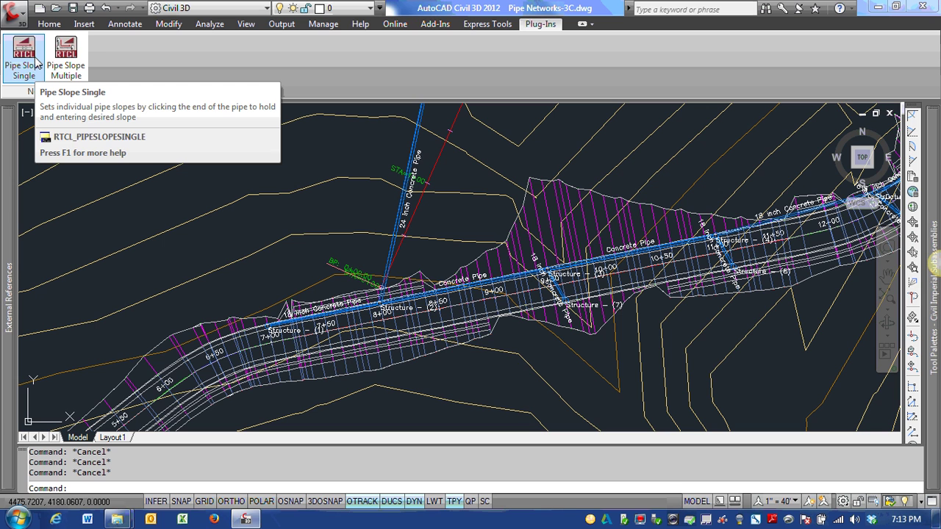
Begin a Pipe Slope Single edit on the 18 inch Concrete Pipe at its hold end
{"action": "left_click", "coordinate": [33, 63]}
{"action": "scroll", "coordinate": [351, 125], "scroll_direction": "up", "scroll_amount": 10}
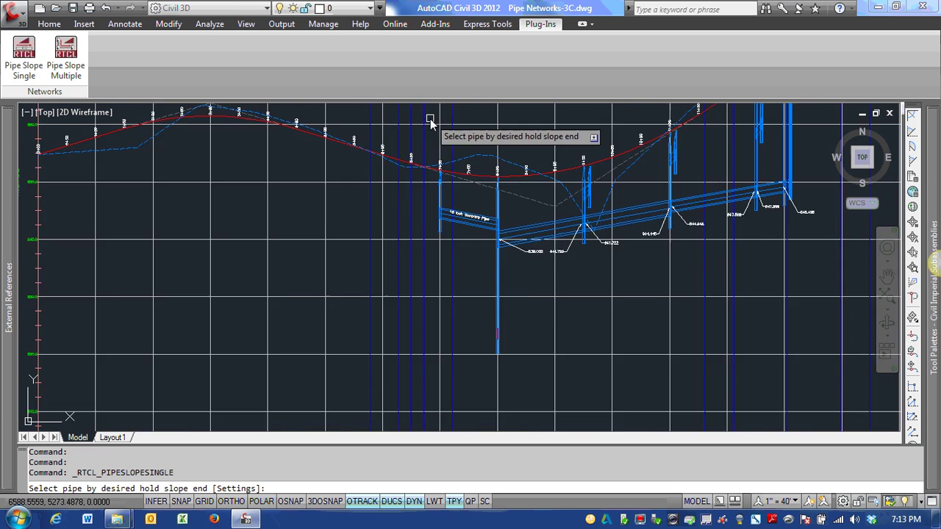
{"action": "scroll", "coordinate": [419, 234], "scroll_direction": "up", "scroll_amount": 3}
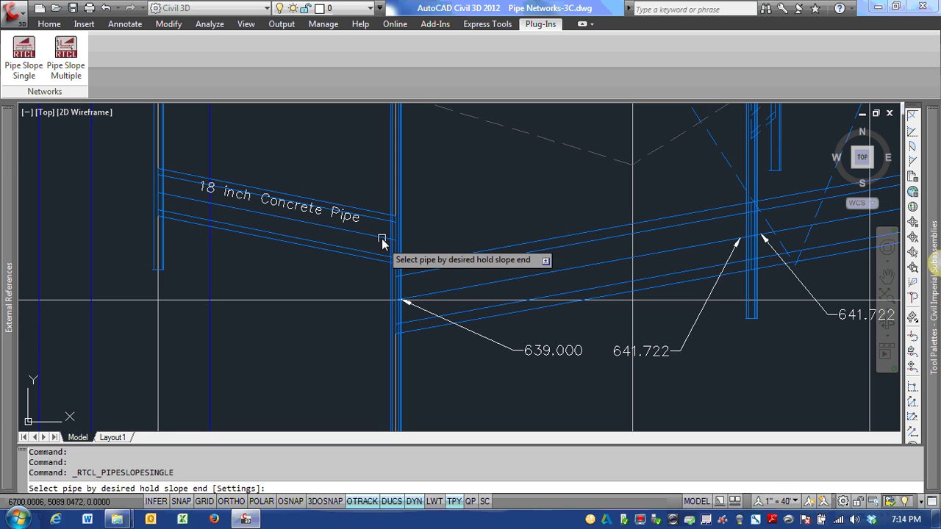
{"action": "left_click", "coordinate": [379, 239]}
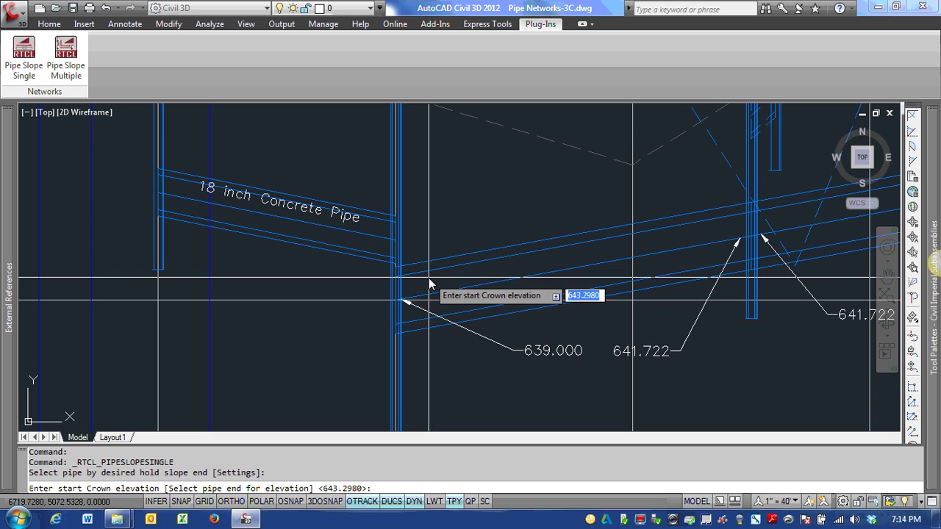
Inherit the adjoining pipe end's crown, with no drop, start crown 640.25 and 2% slope
{"action": "type", "text": "s"}
{"action": "key", "text": "Return"}
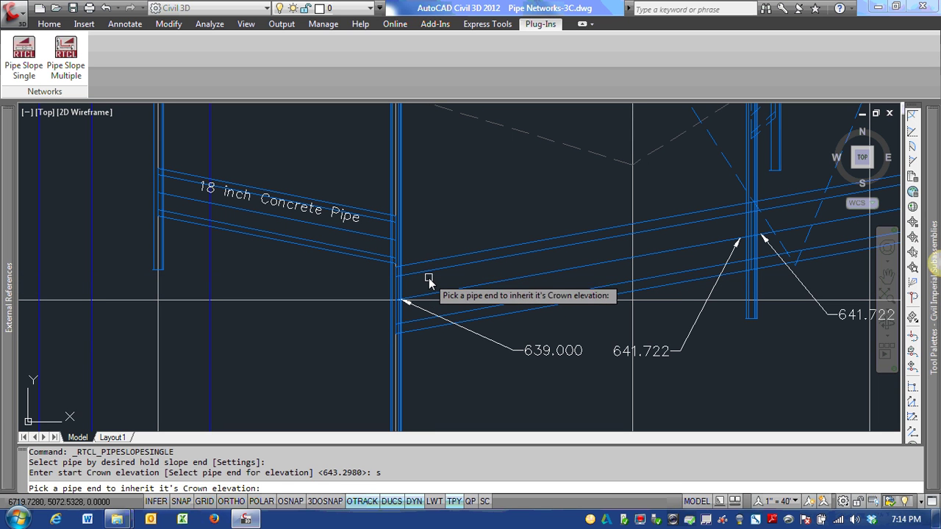
{"action": "left_click", "coordinate": [413, 275]}
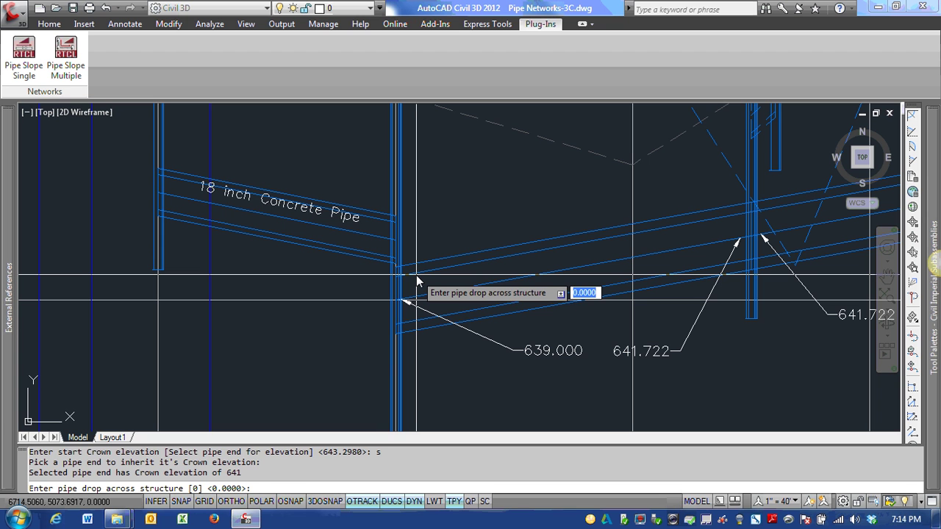
{"action": "key", "text": "Return"}
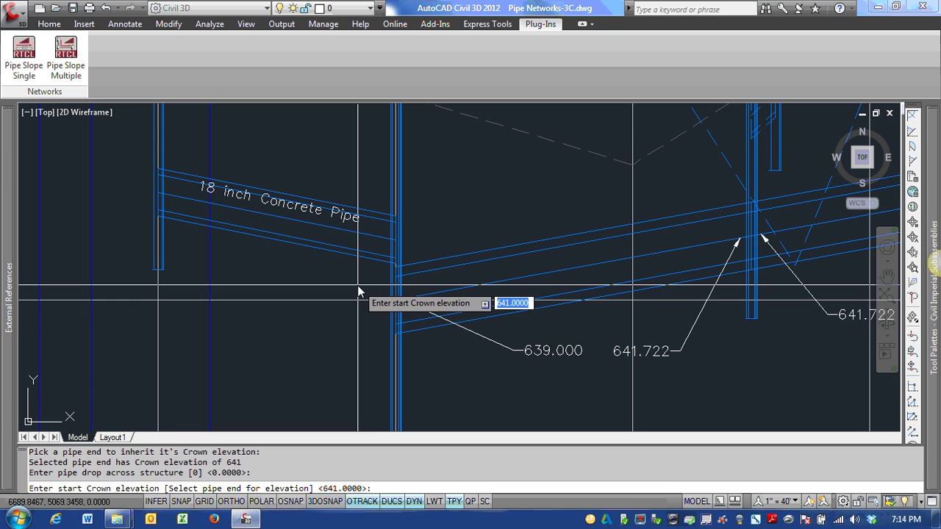
{"action": "type", "text": "640.25"}
{"action": "key", "text": "Return"}
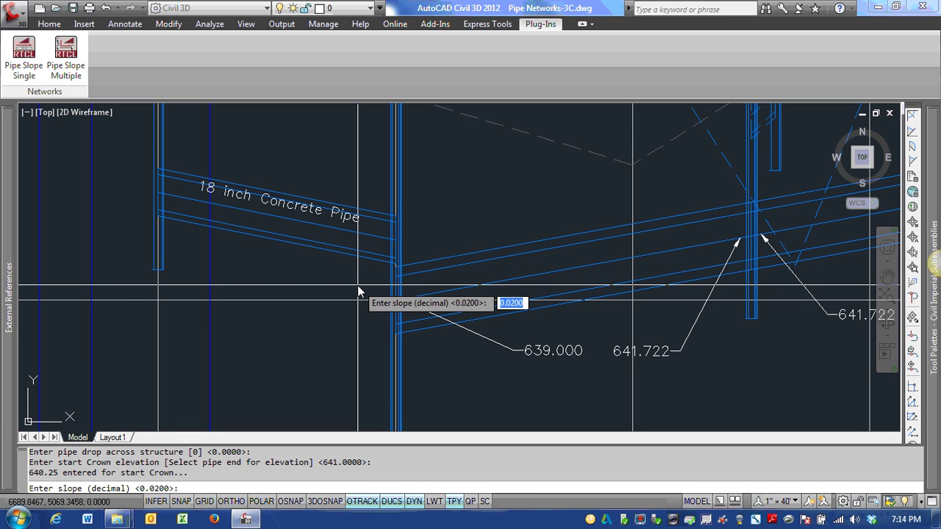
{"action": "key", "text": "Return"}
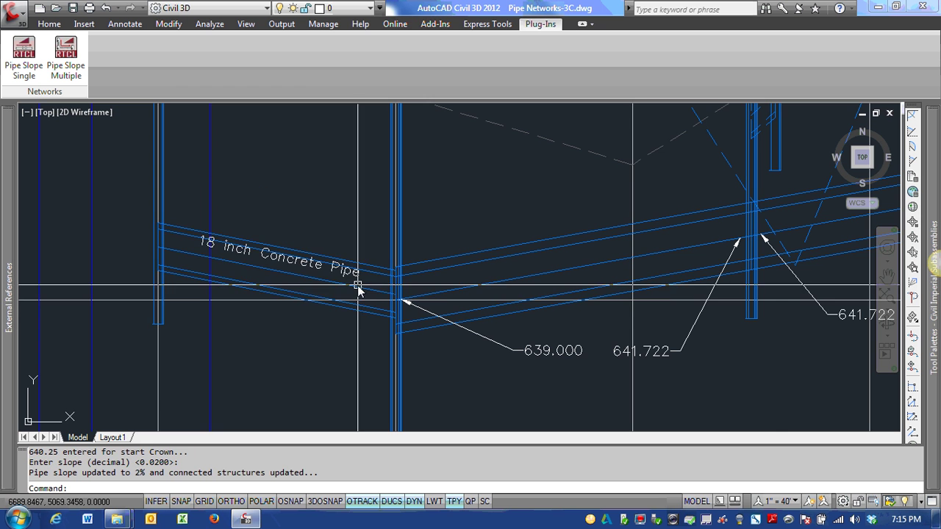
{"action": "scroll", "coordinate": [392, 282], "scroll_direction": "up", "scroll_amount": 2}
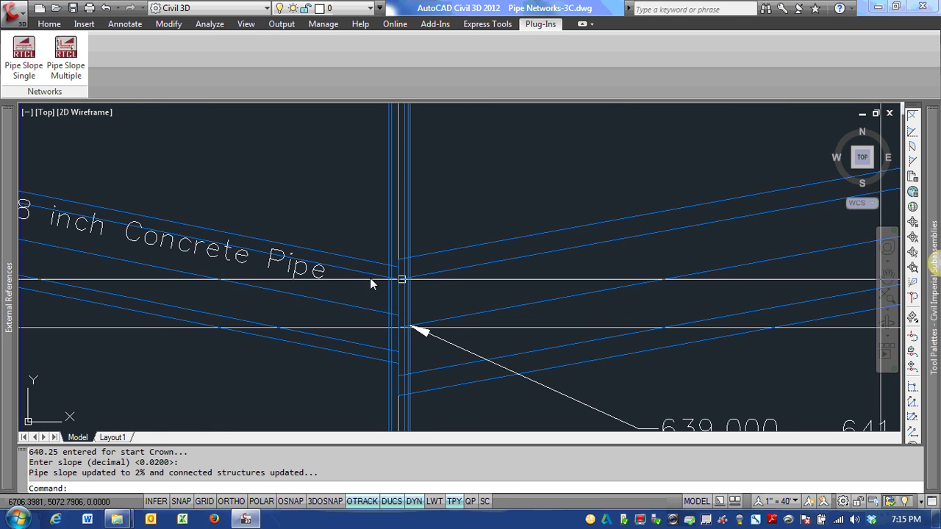
Begin a Pipe Slope Single edit on the pipe entering Structure (2) at its lower end
{"action": "scroll", "coordinate": [390, 283], "scroll_direction": "down", "scroll_amount": 3}
{"action": "scroll", "coordinate": [419, 286], "scroll_direction": "down", "scroll_amount": 4}
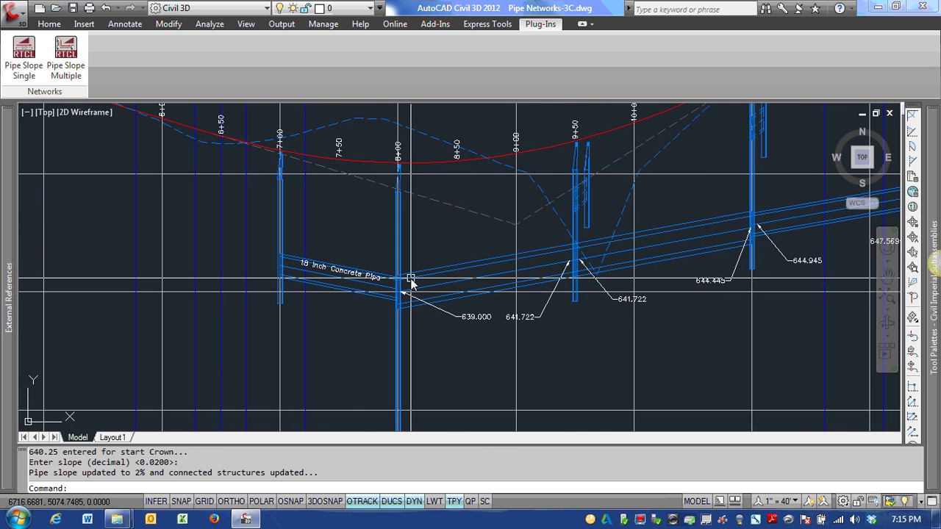
{"action": "scroll", "coordinate": [364, 269], "scroll_direction": "down", "scroll_amount": 8}
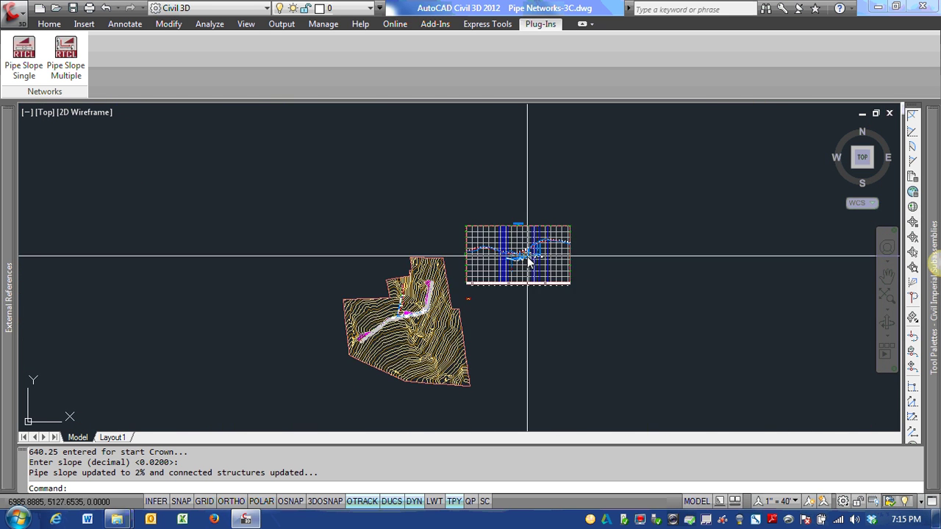
{"action": "scroll", "coordinate": [369, 277], "scroll_direction": "up", "scroll_amount": 12}
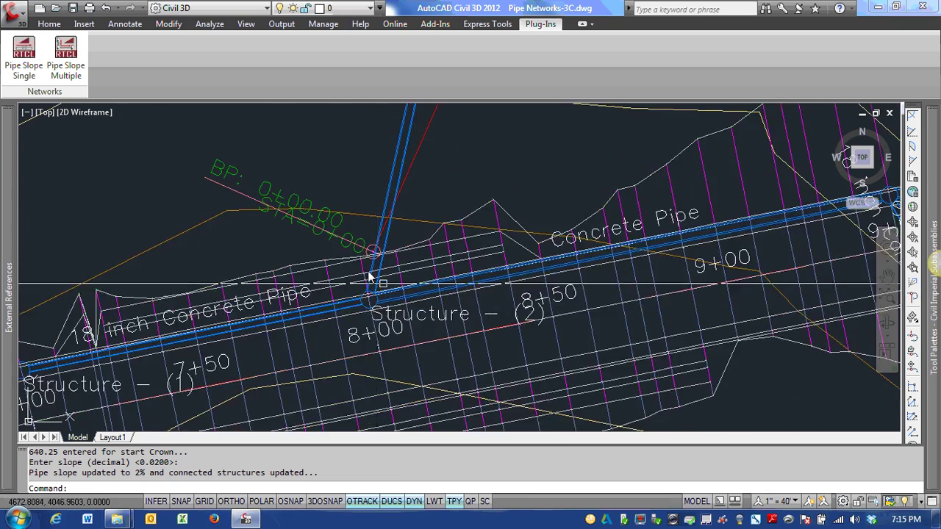
{"action": "scroll", "coordinate": [371, 272], "scroll_direction": "up", "scroll_amount": 3}
{"action": "scroll", "coordinate": [361, 272], "scroll_direction": "down", "scroll_amount": 4}
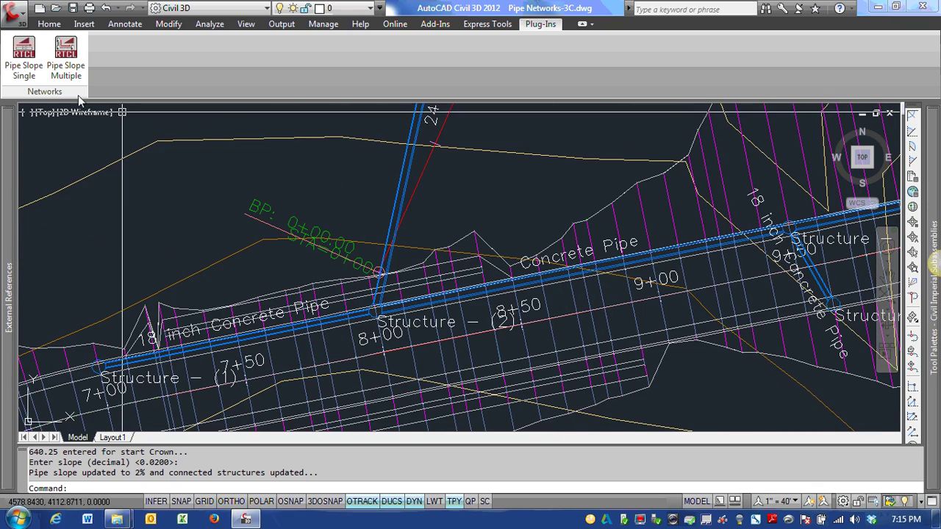
{"action": "left_click", "coordinate": [23, 55]}
{"action": "scroll", "coordinate": [383, 303], "scroll_direction": "up", "scroll_amount": 3}
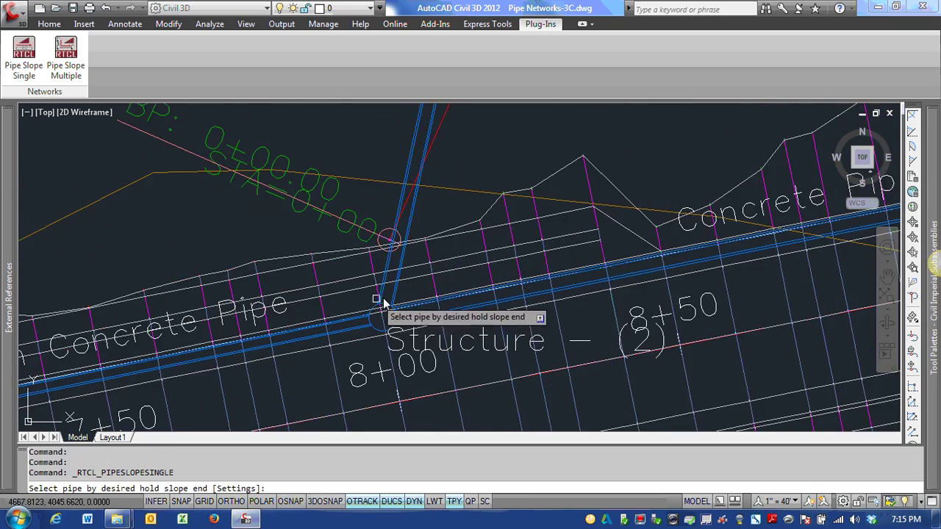
{"action": "scroll", "coordinate": [392, 302], "scroll_direction": "up", "scroll_amount": 2}
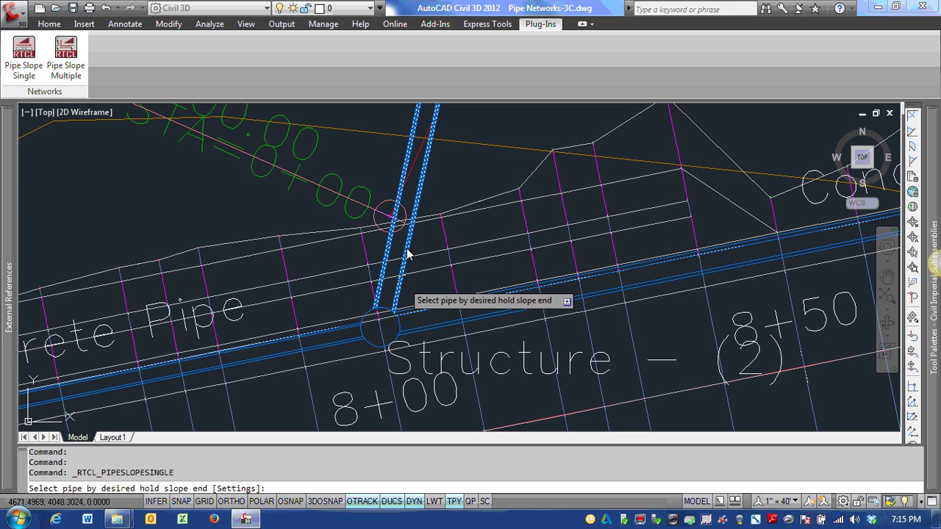
{"action": "left_click", "coordinate": [395, 308]}
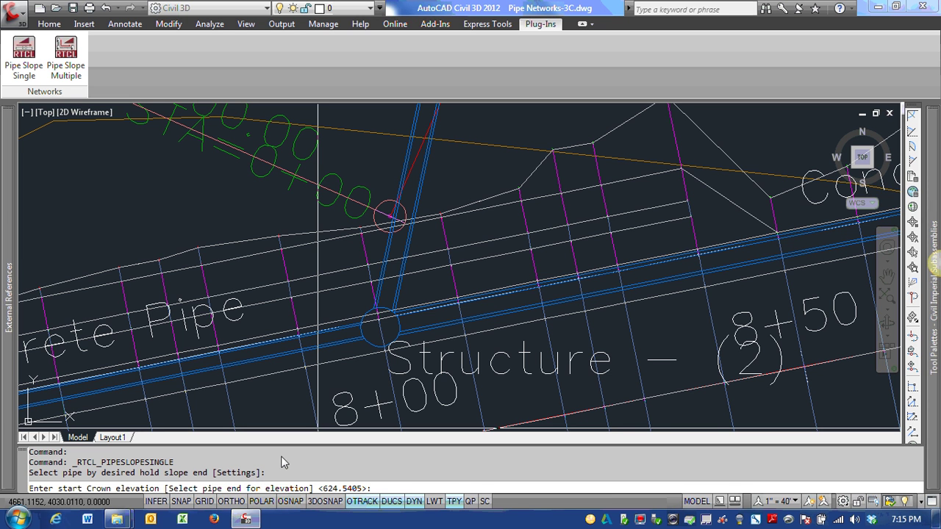
Inherit the adjoining pipe crown with 0.1 drop, 640.1 start crown and 0.02 slope
{"action": "type", "text": "s"}
{"action": "key", "text": "Return"}
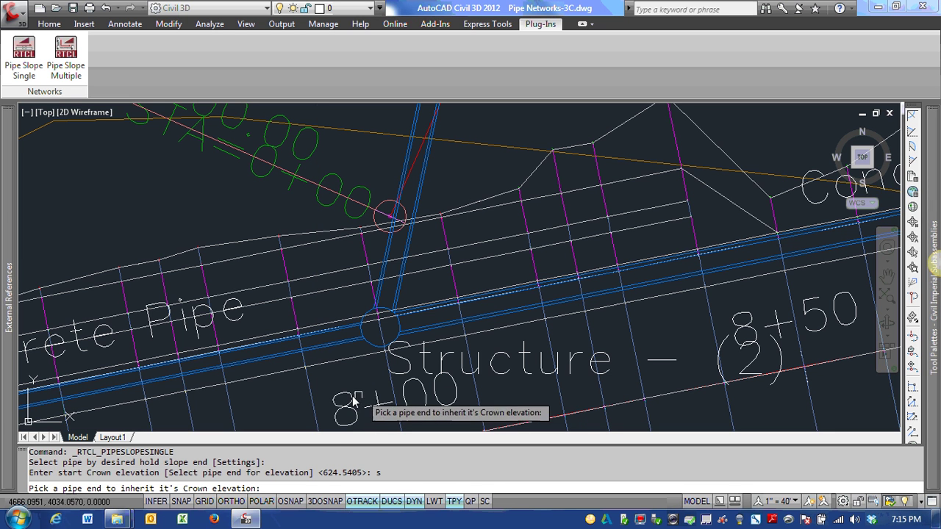
{"action": "left_click", "coordinate": [336, 348]}
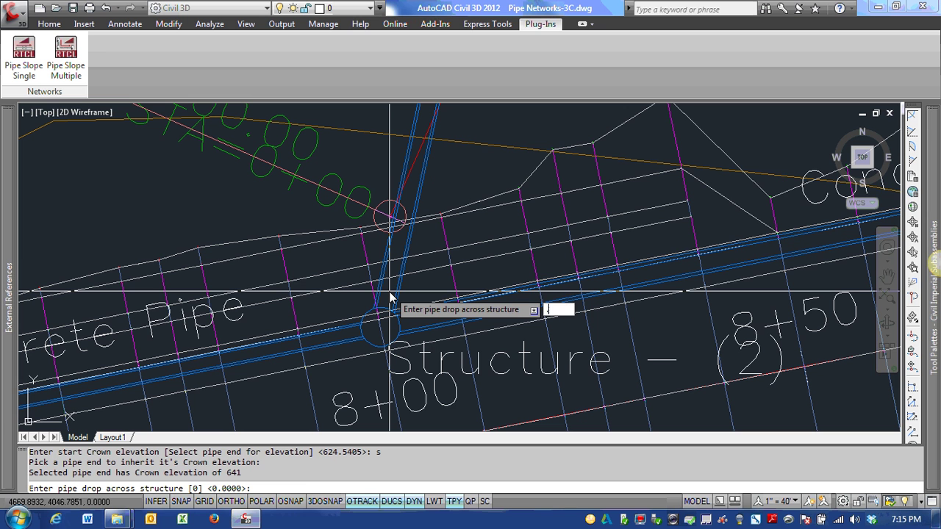
{"action": "key", "text": "Return"}
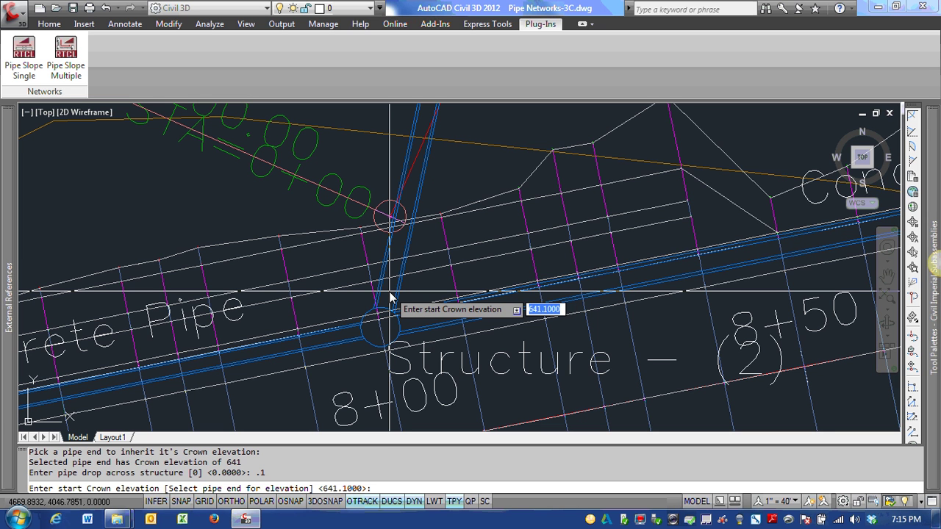
{"action": "type", "text": "640.1"}
{"action": "key", "text": "Return"}
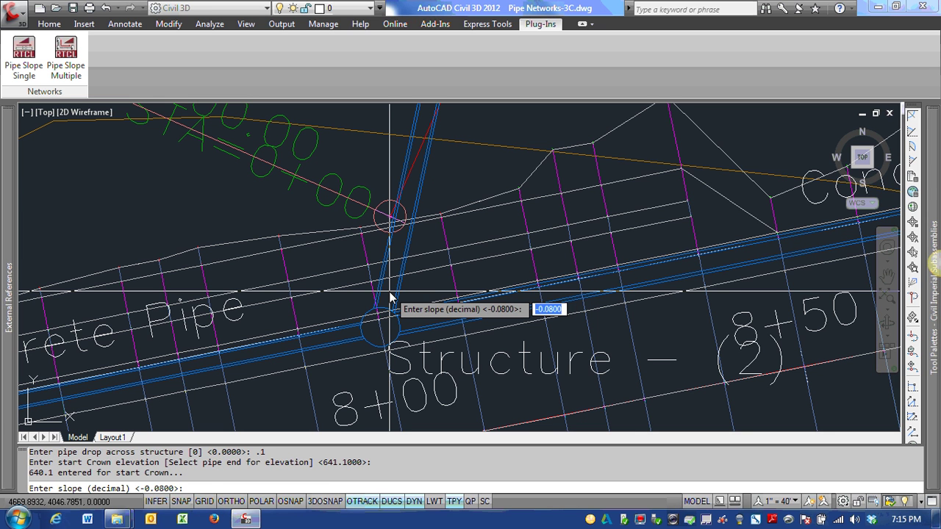
{"action": "scroll", "coordinate": [368, 309], "scroll_direction": "down", "scroll_amount": 5}
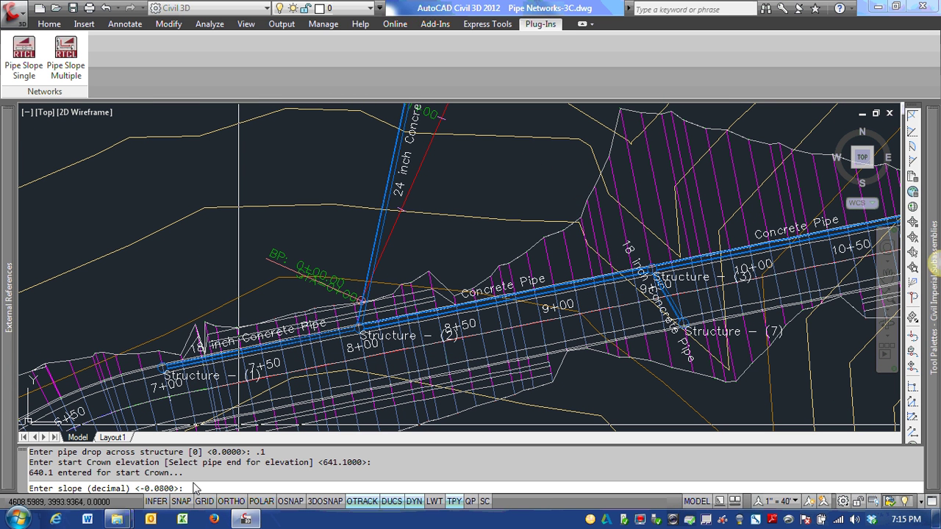
{"action": "type", "text": ".02"}
{"action": "key", "text": "Return"}
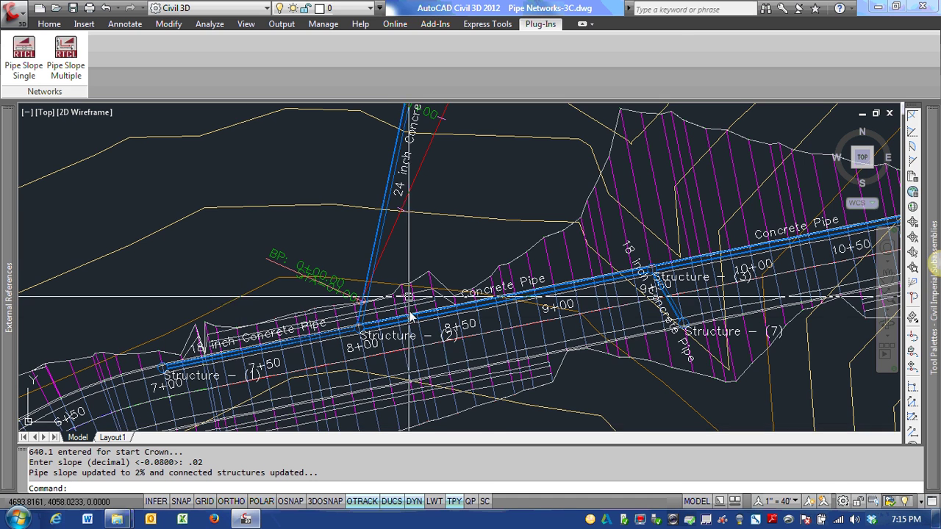
{"action": "scroll", "coordinate": [399, 344], "scroll_direction": "up", "scroll_amount": 3}
{"action": "left_click", "coordinate": [340, 250]}
{"action": "right_click", "coordinate": [340, 250]}
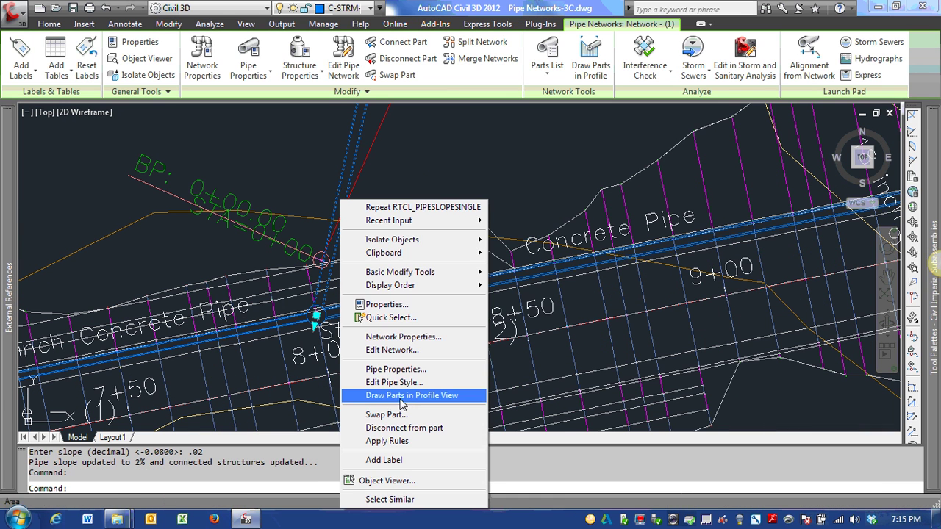
{"action": "left_click", "coordinate": [395, 369]}
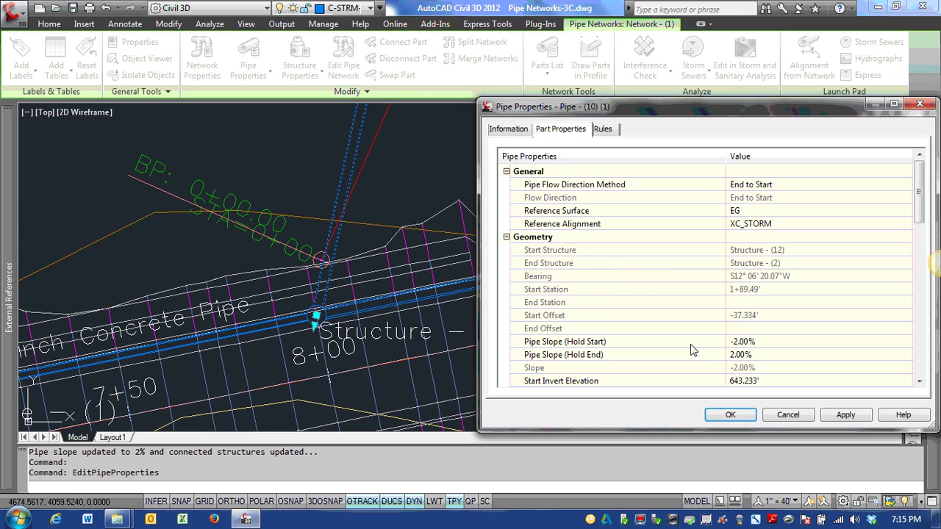
{"action": "left_click", "coordinate": [690, 342]}
{"action": "scroll", "coordinate": [687, 338], "scroll_direction": "down", "scroll_amount": 3}
{"action": "left_click", "coordinate": [678, 291]}
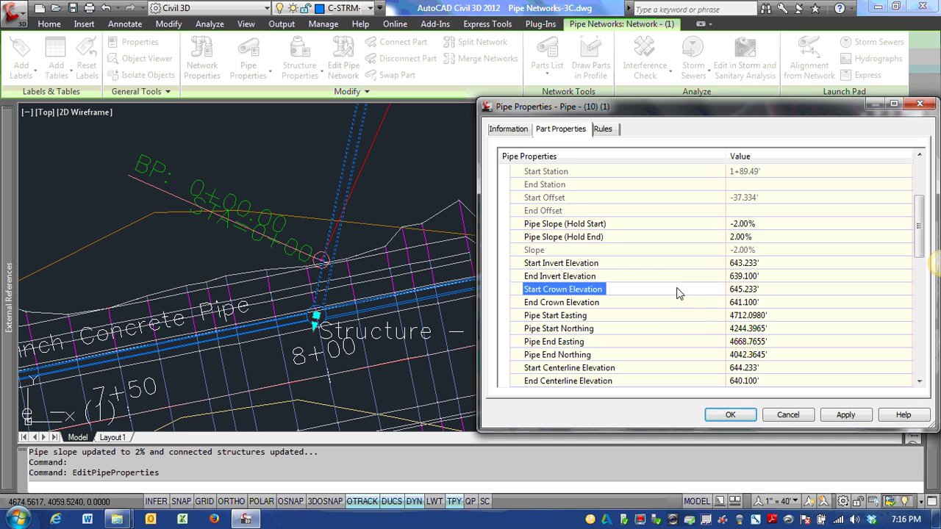
{"action": "left_click", "coordinate": [664, 305]}
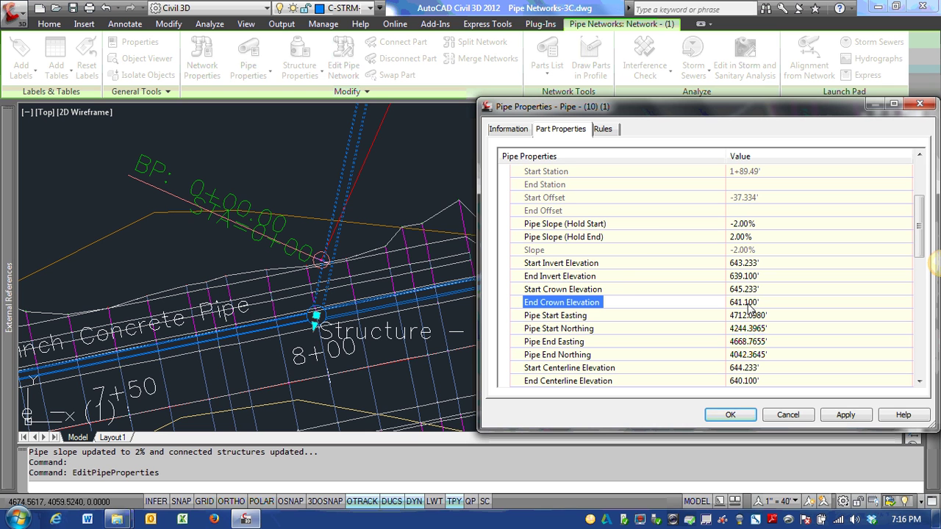
{"action": "left_click", "coordinate": [586, 238]}
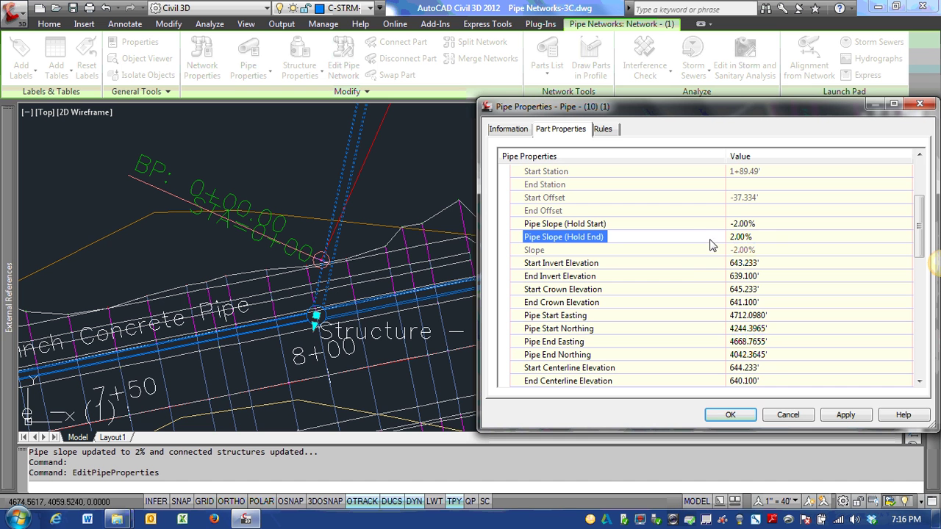
{"action": "left_click", "coordinate": [788, 416]}
{"action": "scroll", "coordinate": [331, 290], "scroll_direction": "up", "scroll_amount": 2}
{"action": "left_click", "coordinate": [331, 329]}
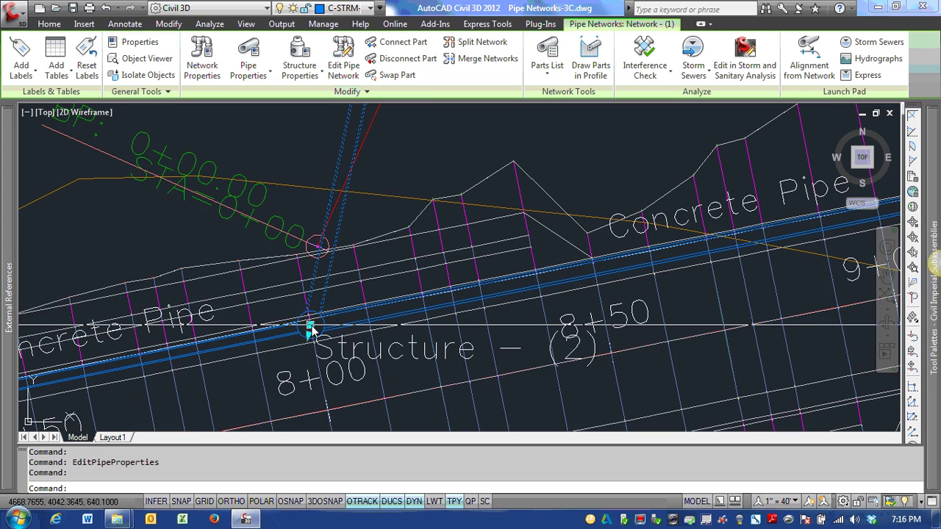
Drag the regraded pipe's end grip, then cancel the edit and clear the selection
{"action": "left_click", "coordinate": [310, 332]}
{"action": "scroll", "coordinate": [364, 136], "scroll_direction": "down", "scroll_amount": 3}
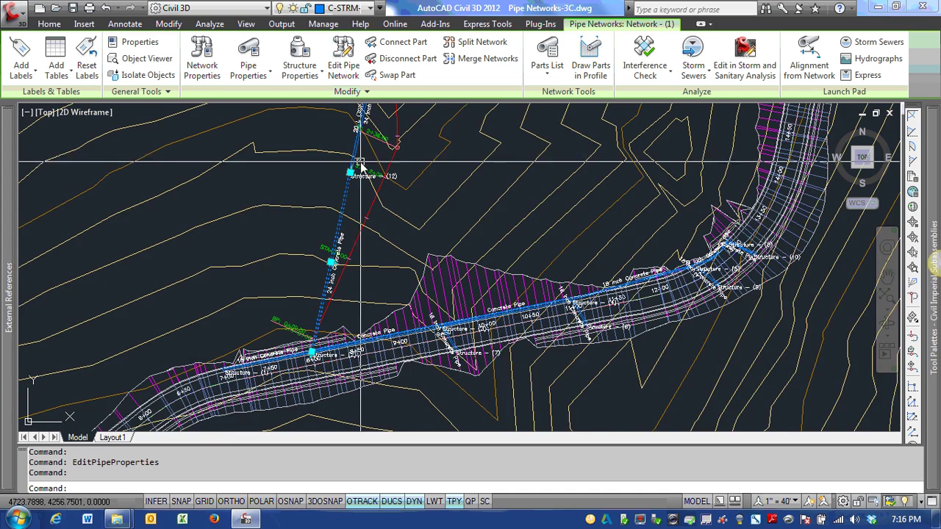
{"action": "scroll", "coordinate": [344, 166], "scroll_direction": "up", "scroll_amount": 3}
{"action": "scroll", "coordinate": [343, 203], "scroll_direction": "down", "scroll_amount": 4}
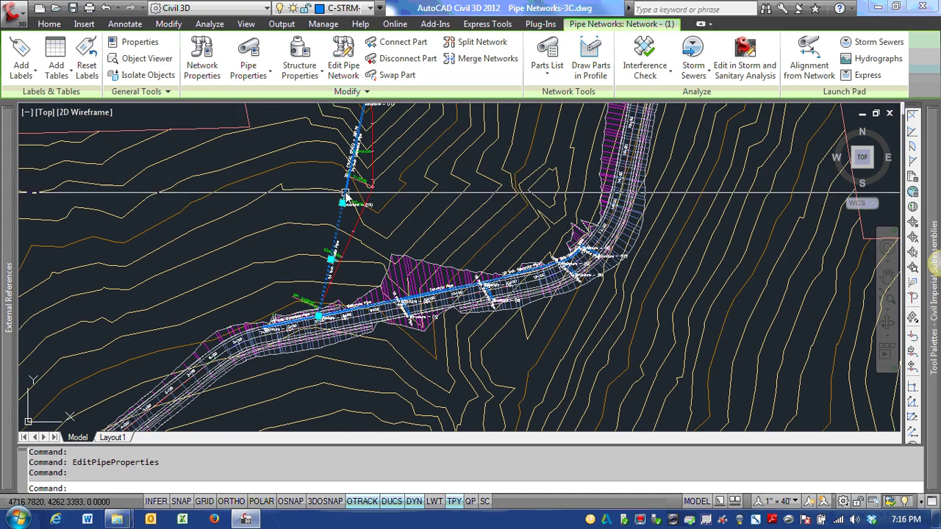
{"action": "left_click", "coordinate": [364, 108]}
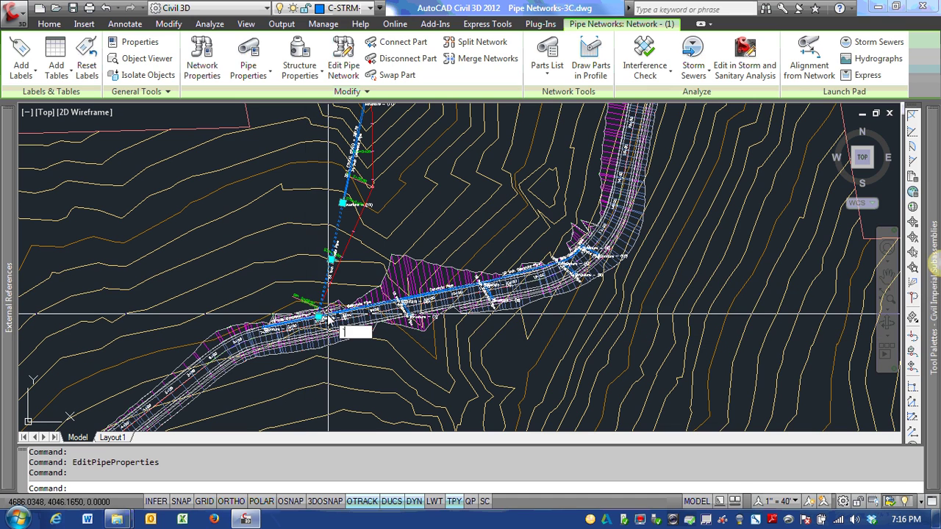
{"action": "key", "text": "Escape"}
{"action": "key", "text": "Escape"}
{"action": "key", "text": "Escape"}
Pan and zoom out across the drawing until the storm profile view appears
{"action": "middle_click_drag", "start_coordinate": [384, 319], "coordinate": [309, 345]}
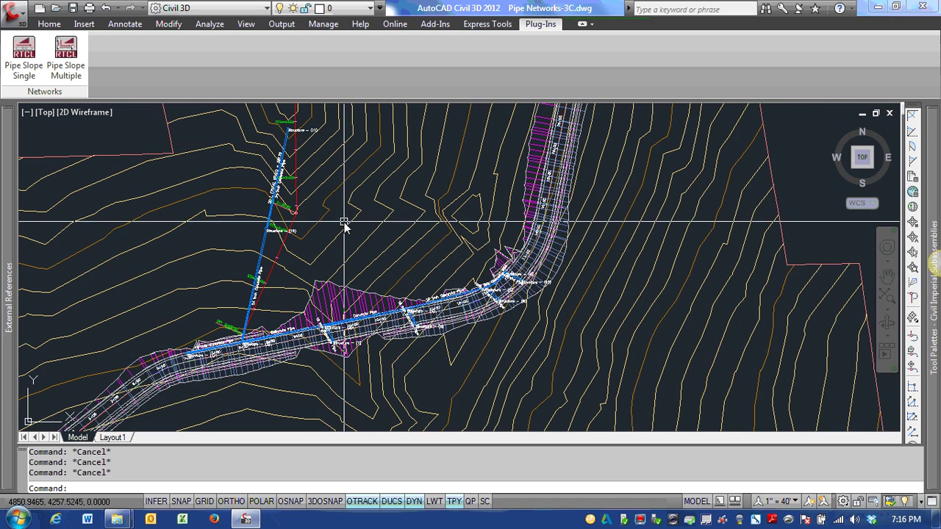
{"action": "middle_click_drag", "start_coordinate": [344, 222], "coordinate": [301, 237]}
{"action": "scroll", "coordinate": [316, 247], "scroll_direction": "down", "scroll_amount": 5}
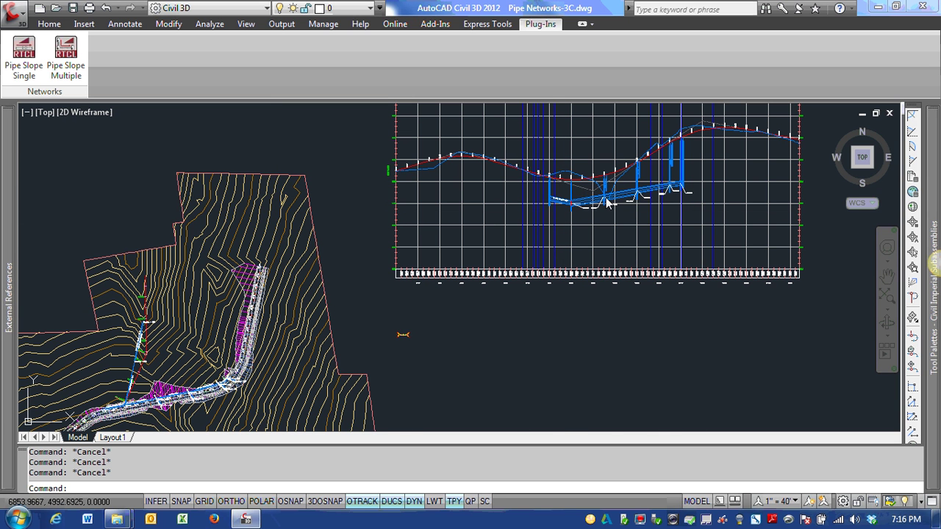
Zoom the profile onto the 18 inch Concrete Pipe junction showing the 639.000 and 641.722 labels
{"action": "mouse_move", "coordinate": [607, 203]}
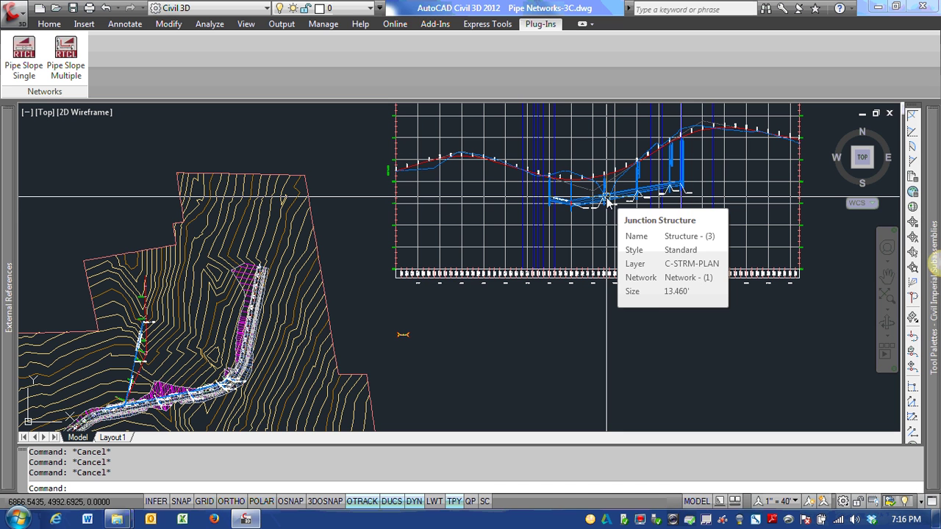
{"action": "scroll", "coordinate": [607, 200], "scroll_direction": "up", "scroll_amount": 6}
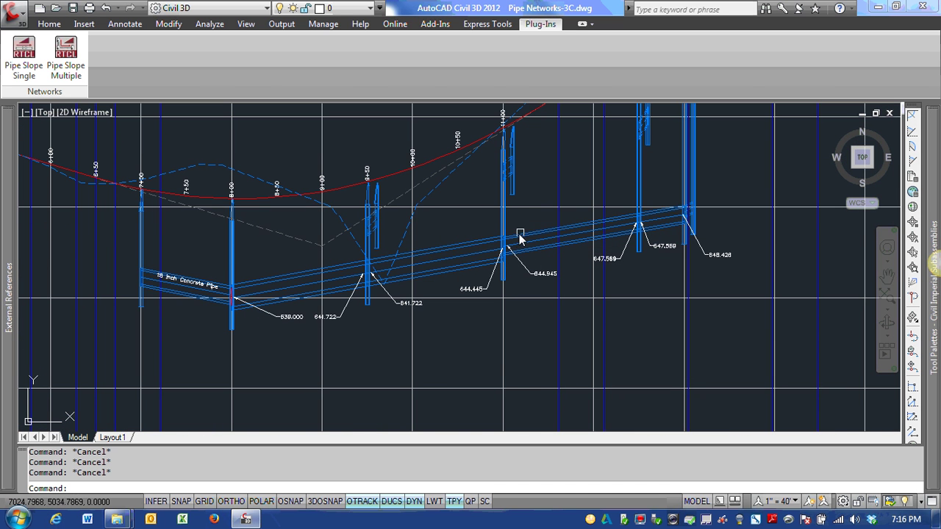
{"action": "mouse_move", "coordinate": [558, 234]}
{"action": "middle_mouse_down"}
{"action": "mouse_move", "coordinate": [501, 261]}
{"action": "mouse_move", "coordinate": [522, 255]}
{"action": "middle_mouse_up"}
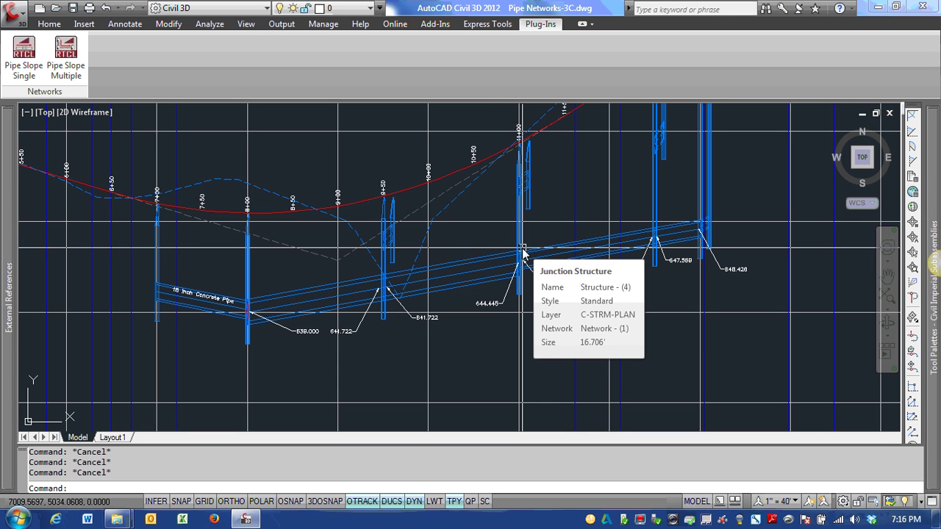
{"action": "scroll", "coordinate": [294, 297], "scroll_direction": "down", "scroll_amount": 6}
{"action": "scroll", "coordinate": [340, 301], "scroll_direction": "up", "scroll_amount": 5}
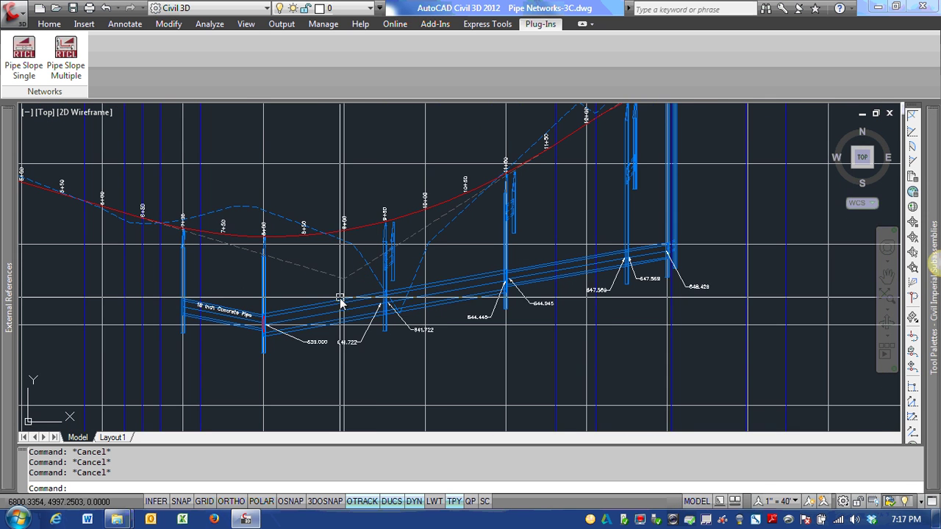
{"action": "scroll", "coordinate": [390, 296], "scroll_direction": "up", "scroll_amount": 1}
{"action": "scroll", "coordinate": [410, 298], "scroll_direction": "down", "scroll_amount": 1}
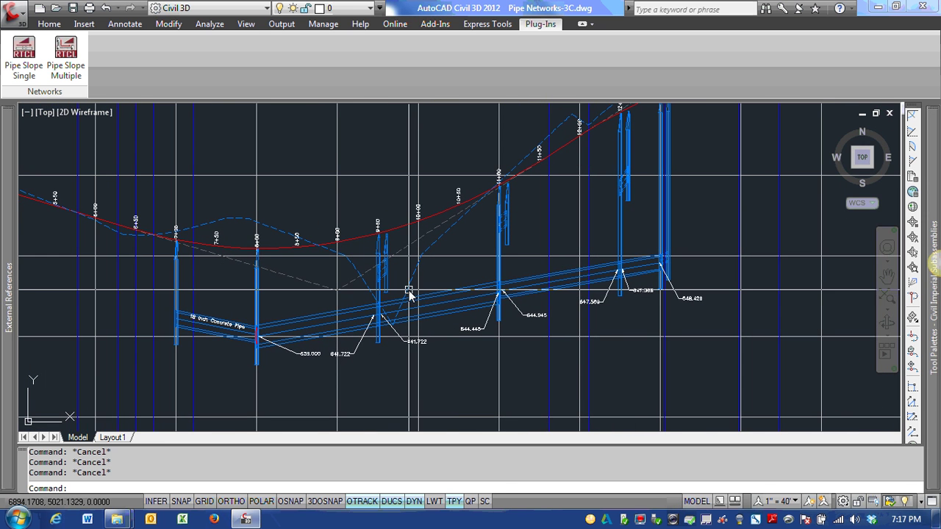
{"action": "mouse_move", "coordinate": [409, 294]}
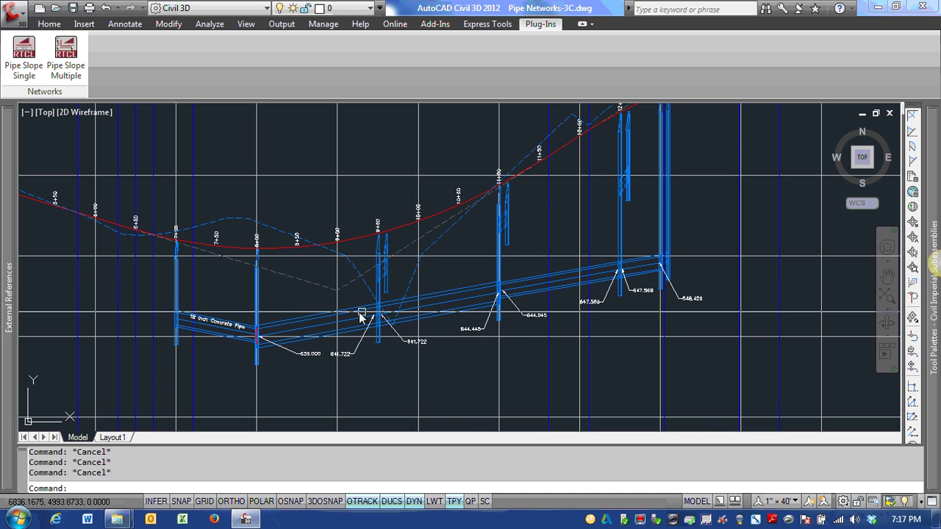
{"action": "scroll", "coordinate": [426, 301], "scroll_direction": "up", "scroll_amount": 2}
{"action": "scroll", "coordinate": [418, 293], "scroll_direction": "down", "scroll_amount": 2}
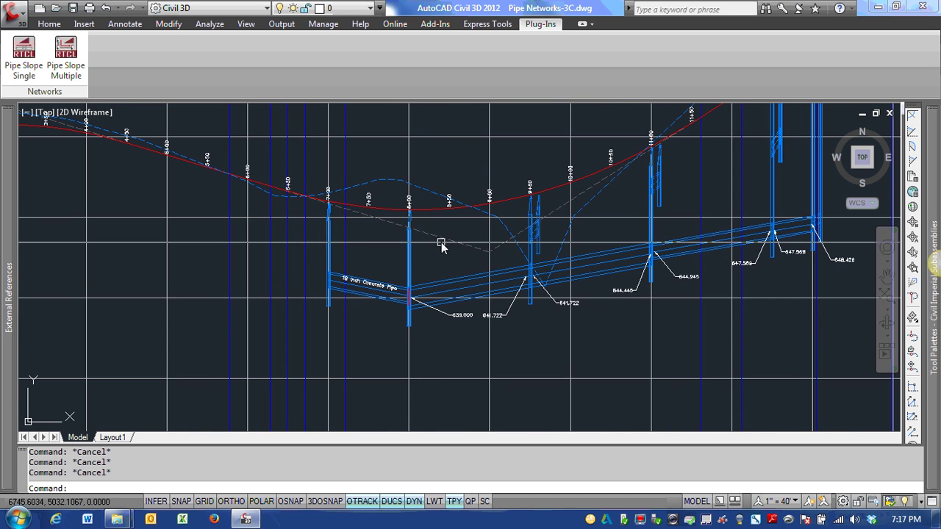
{"action": "scroll", "coordinate": [417, 293], "scroll_direction": "up", "scroll_amount": 3}
{"action": "scroll", "coordinate": [419, 289], "scroll_direction": "up", "scroll_amount": 4}
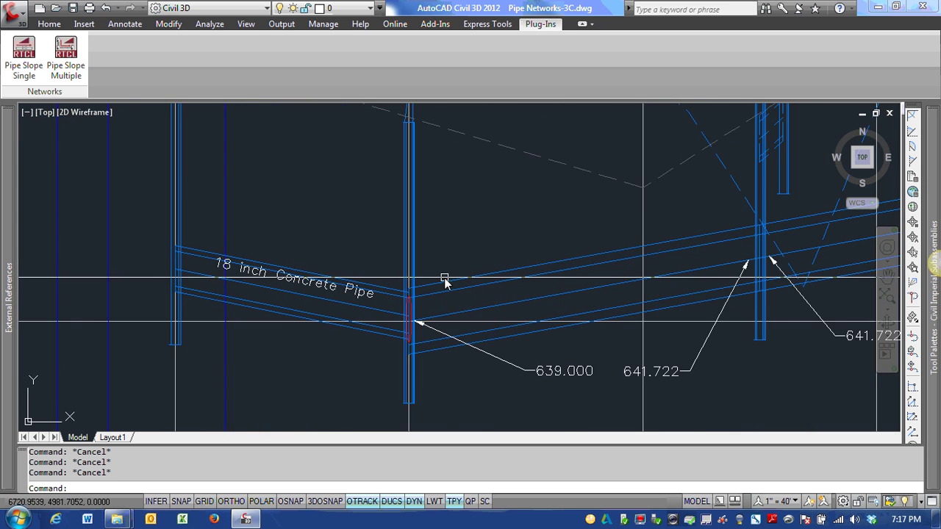